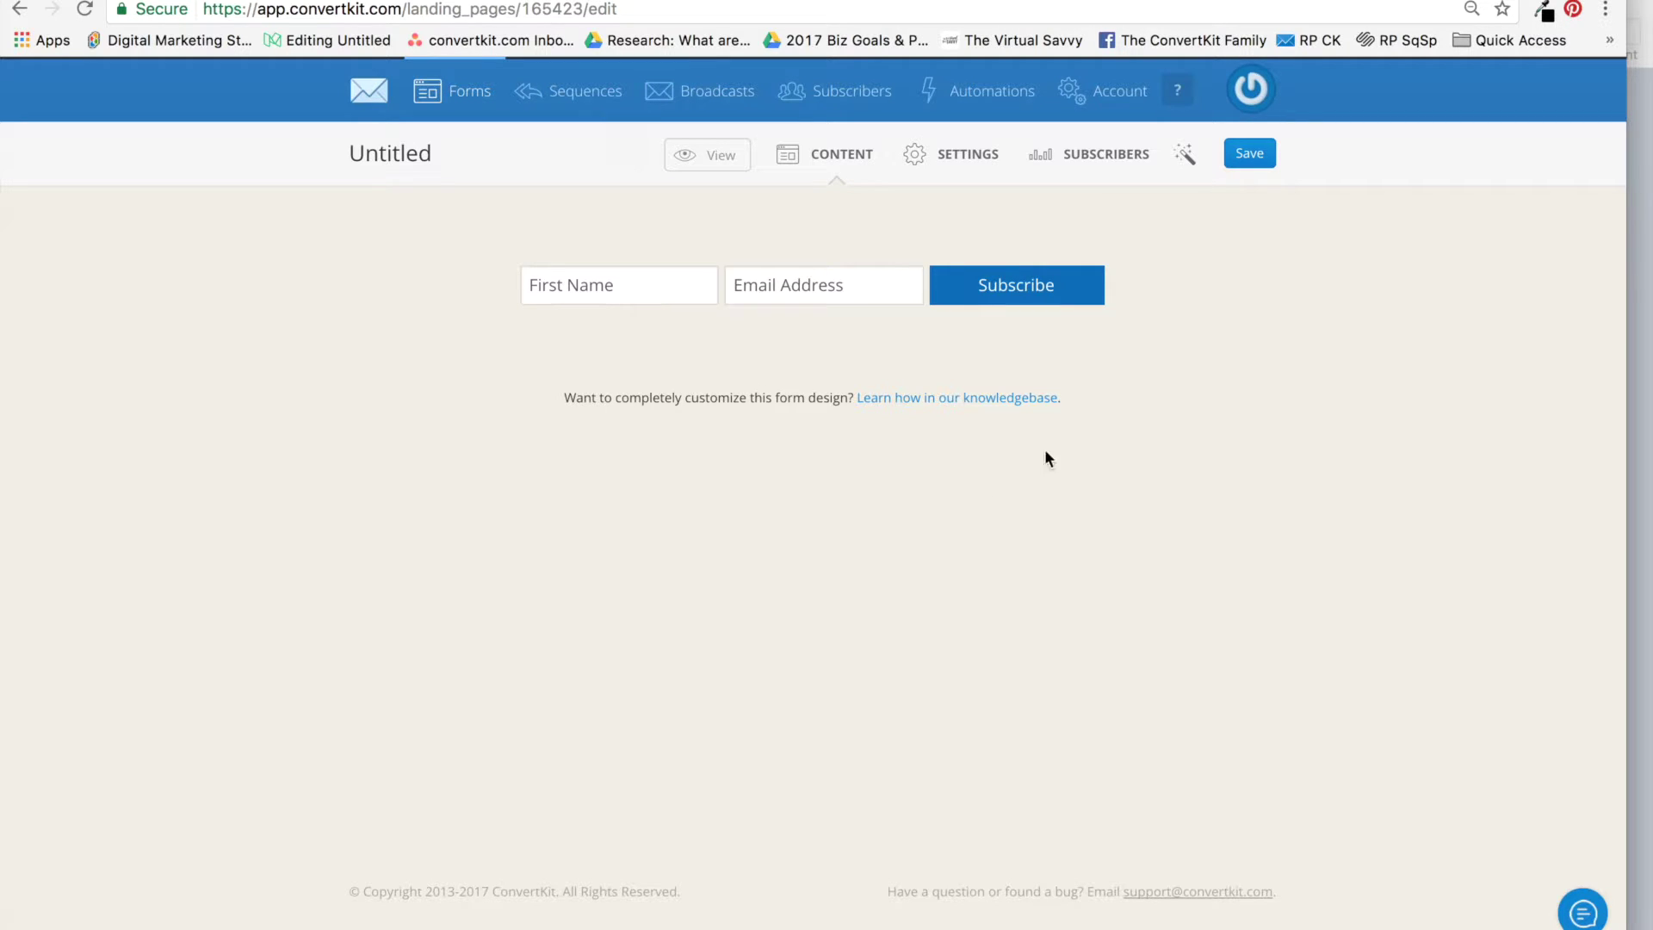
Open the Untitled form's Main settings, with the embed-on-site option chosen.
click(980, 172)
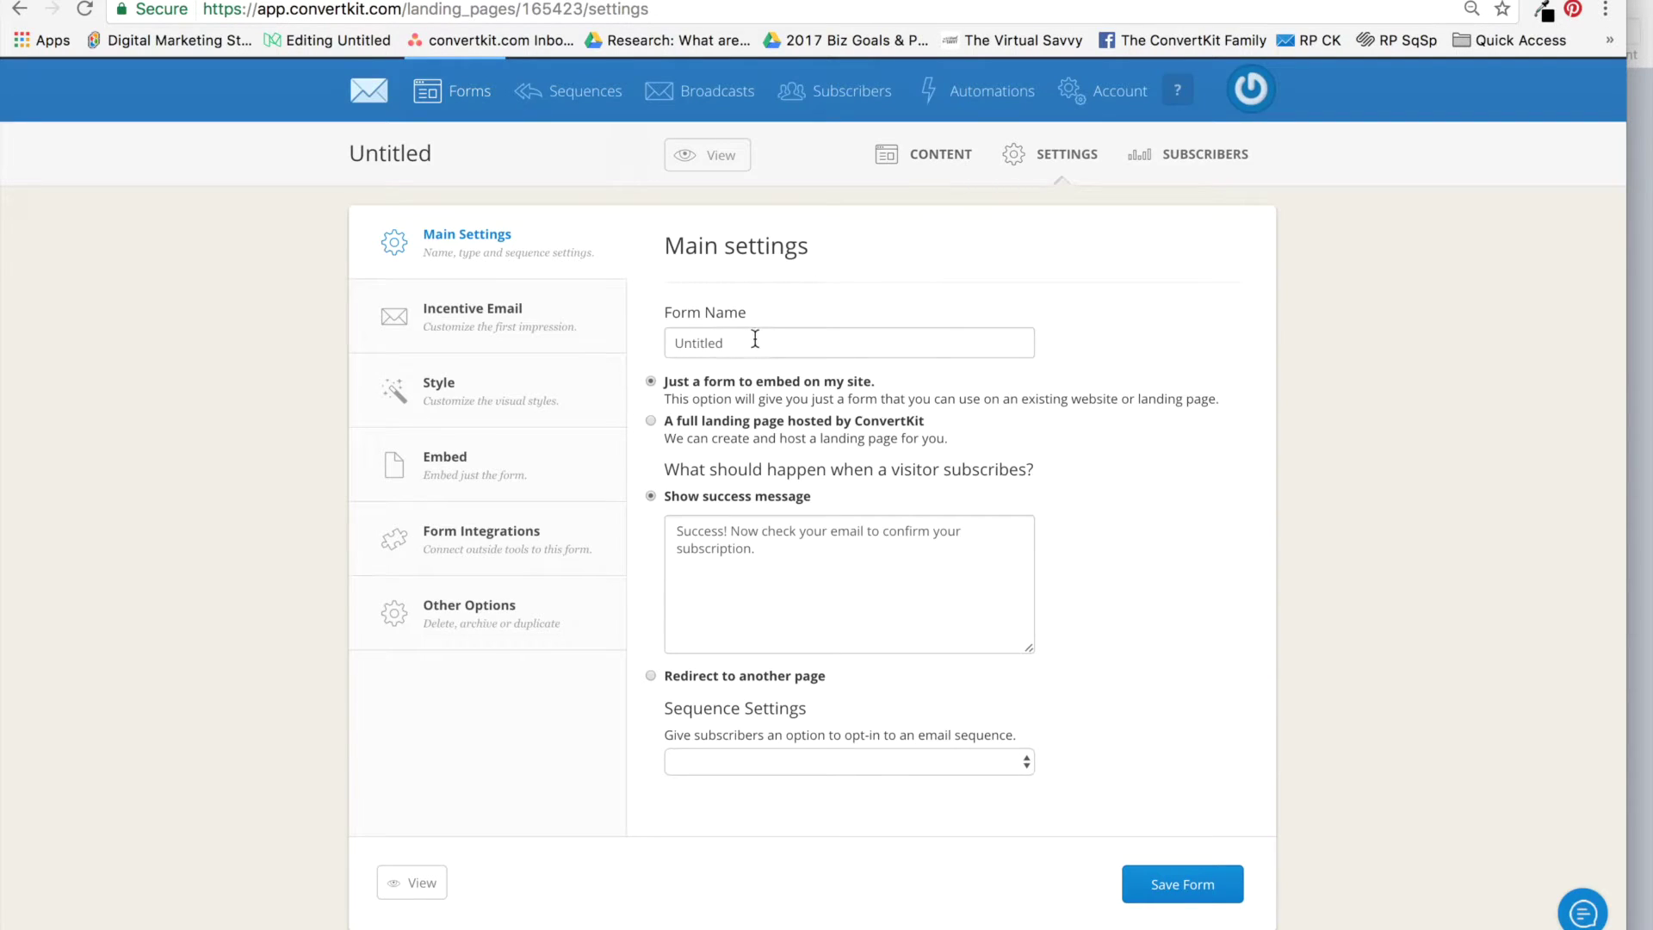
Rename the Untitled form to 'Form to Collect CF subscribers - Free Email Course'.
drag(734, 340, 674, 343)
text(Form to Collect CF subscribers - Free Email Course)
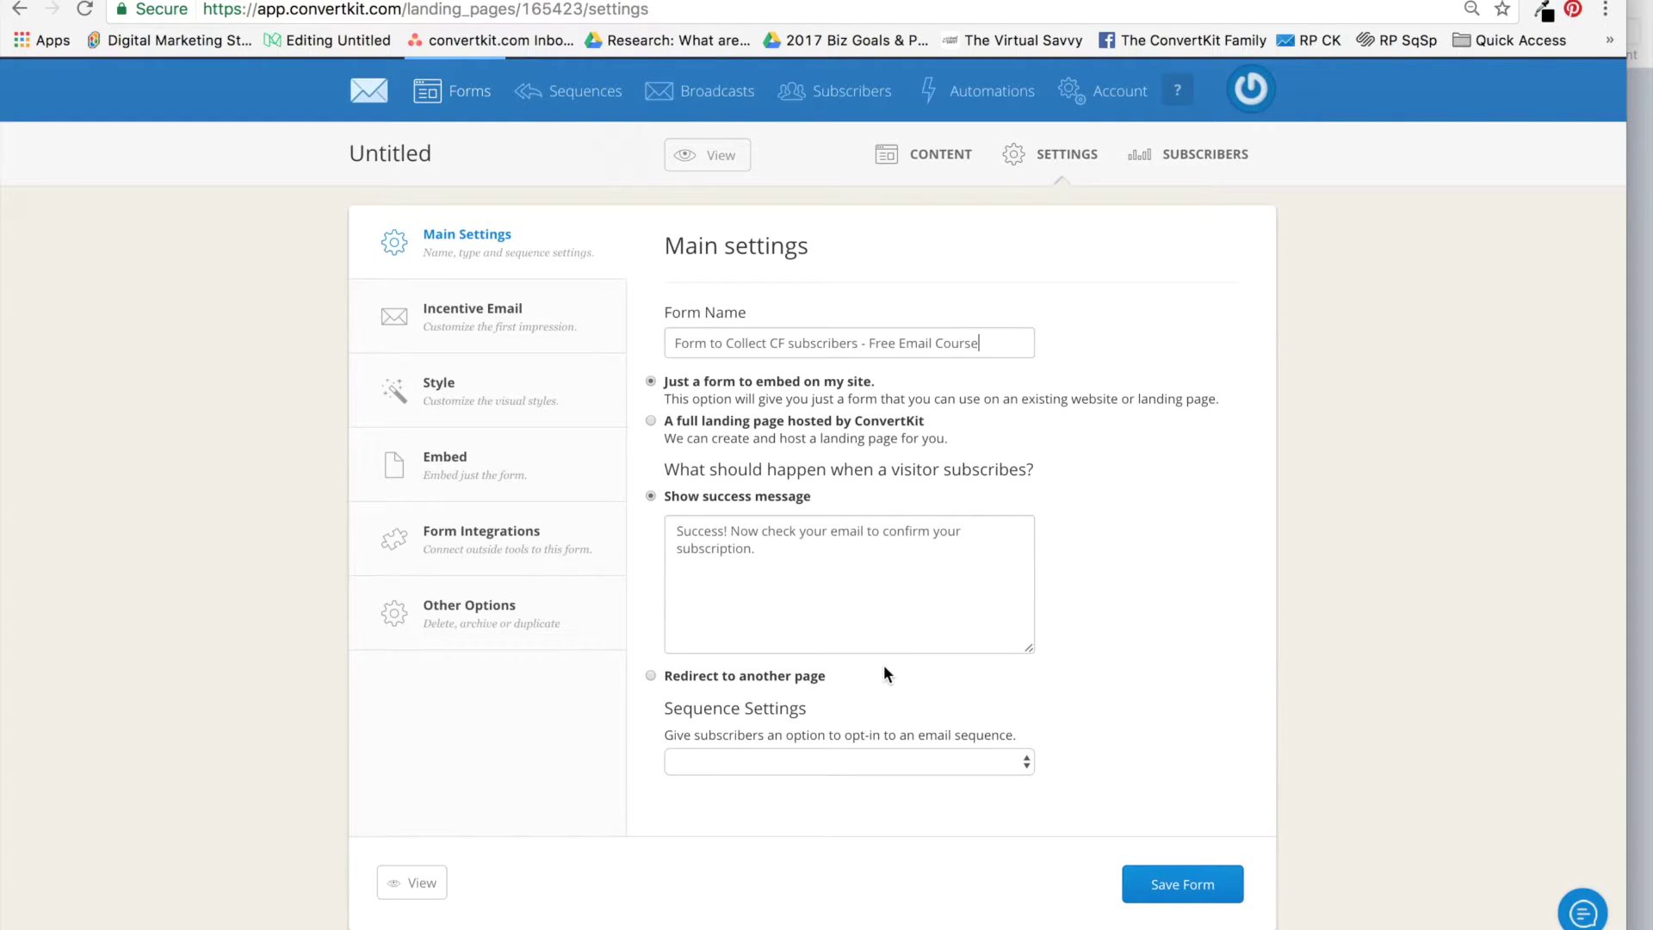
click(581, 339)
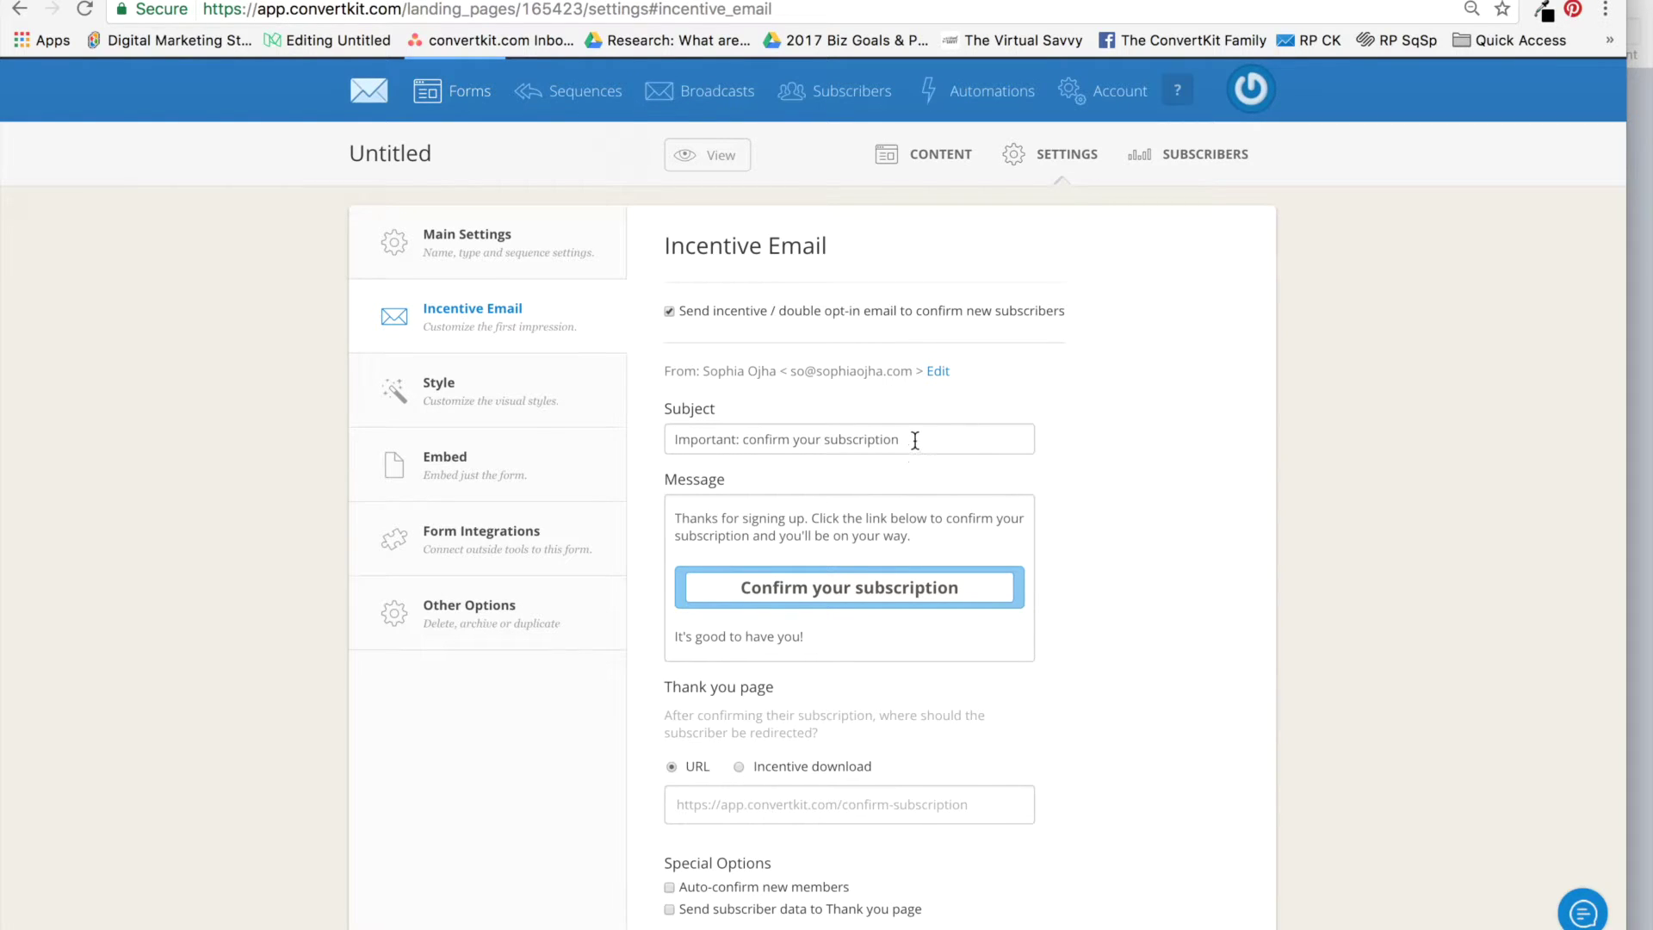
Paste the sophiaojha.com/ty-ecourse Thank You page address into the thank-you page URL field.
scroll(913, 441, down, 2)
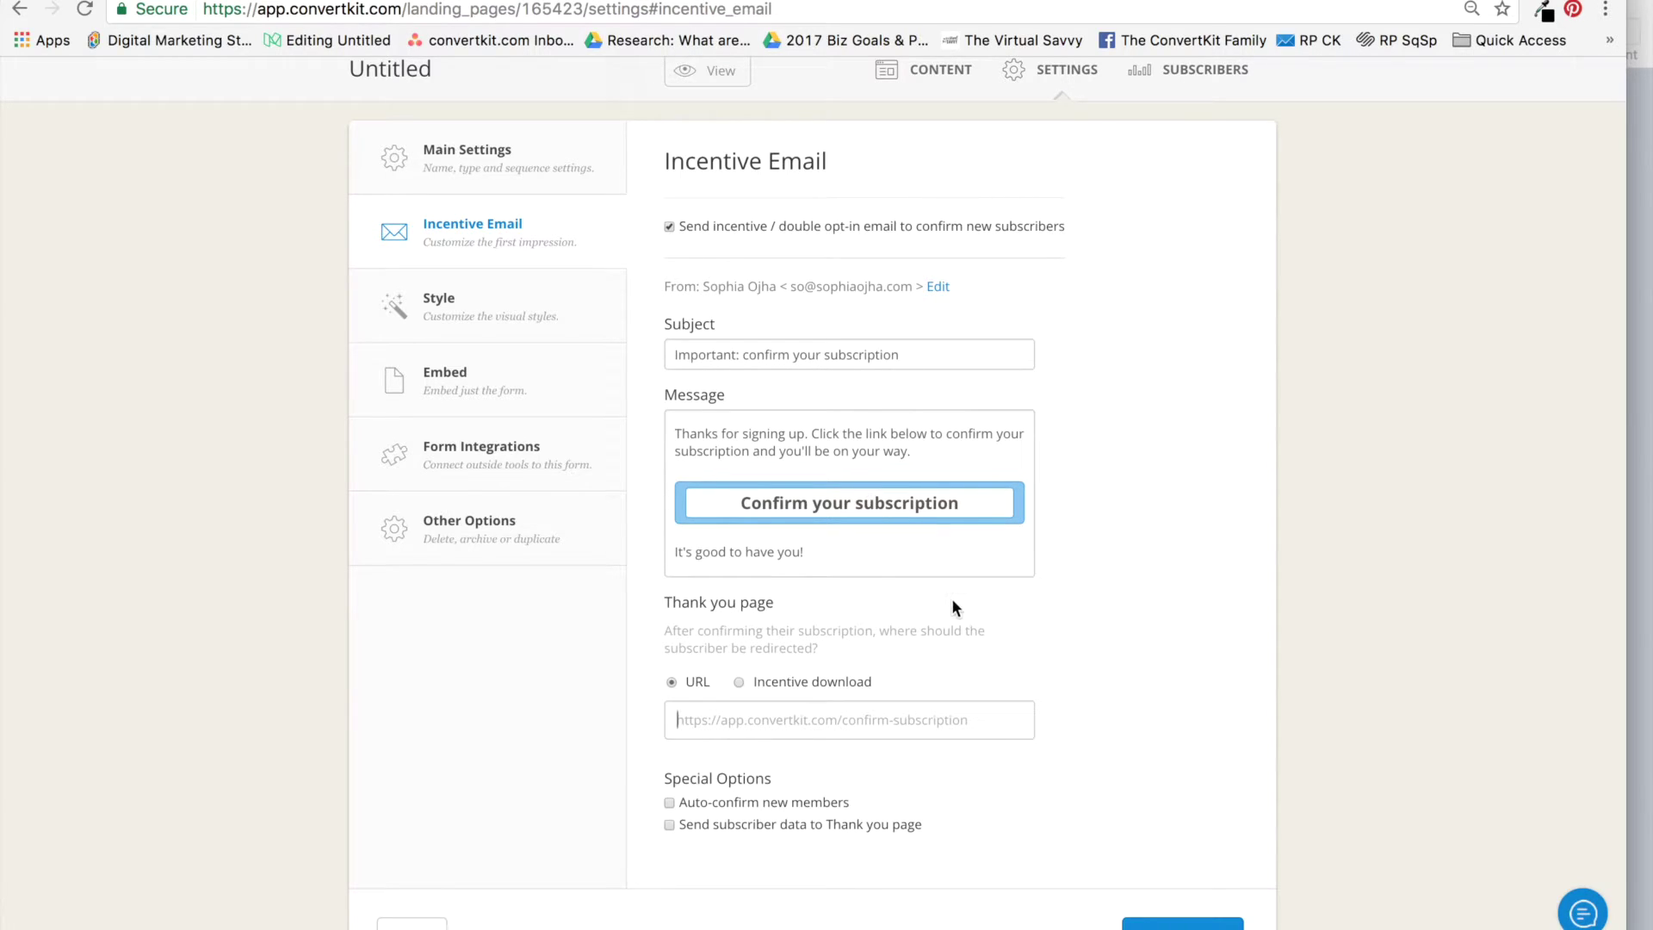
key(ctrl+Tab)
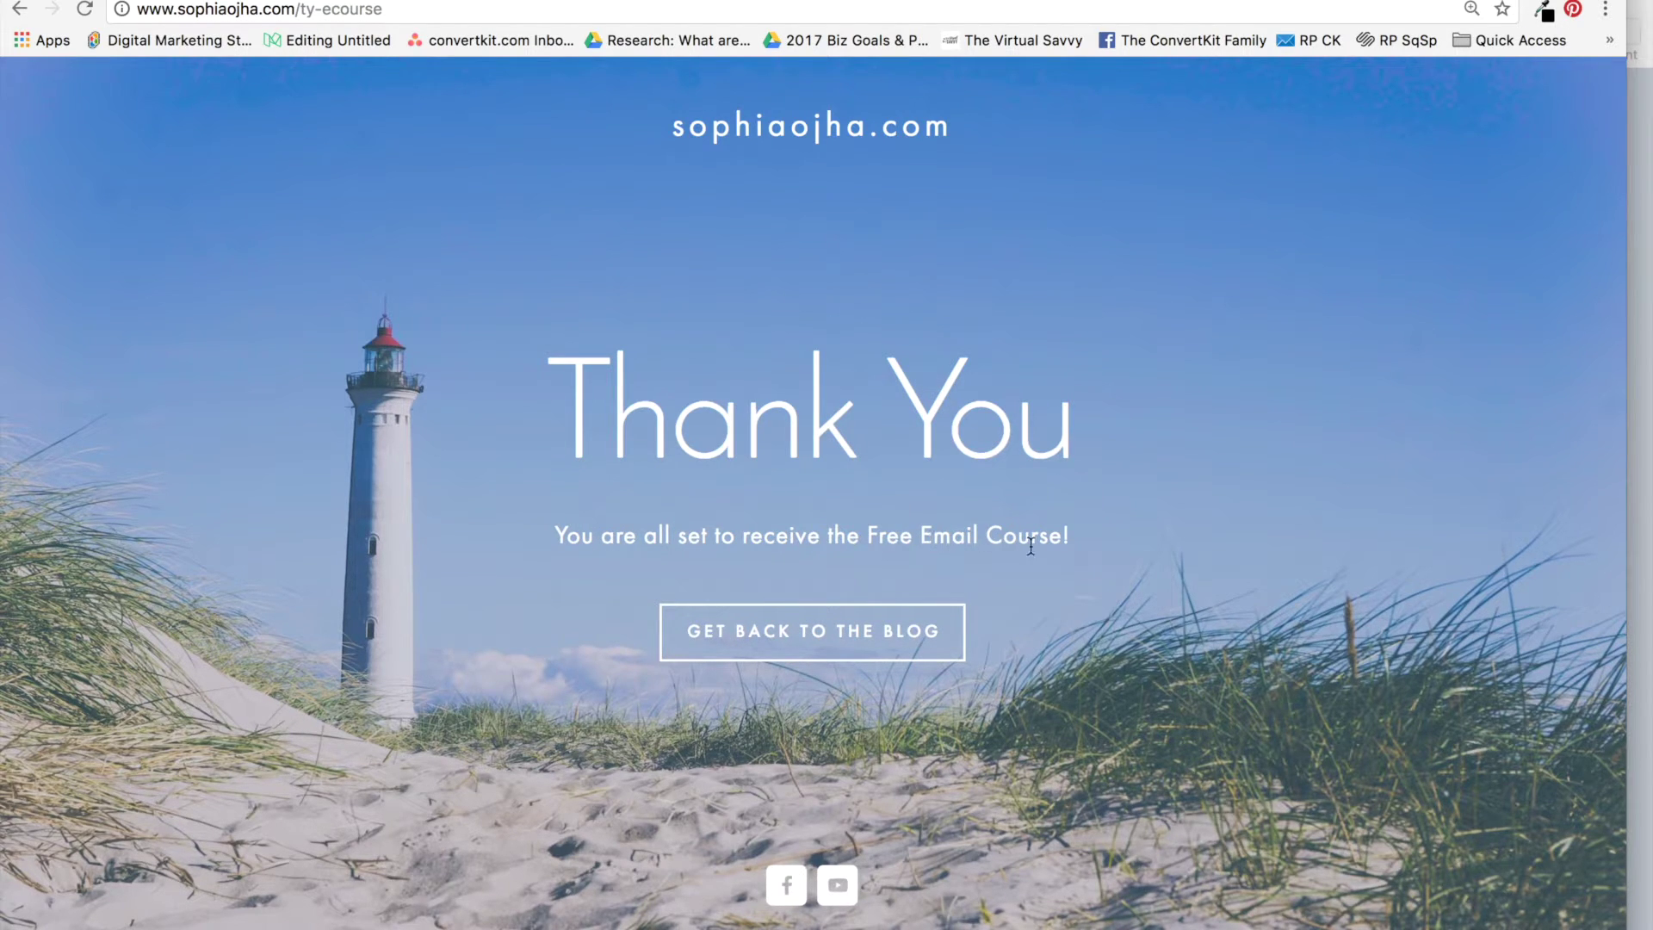
click(307, 12)
key(ctrl+c)
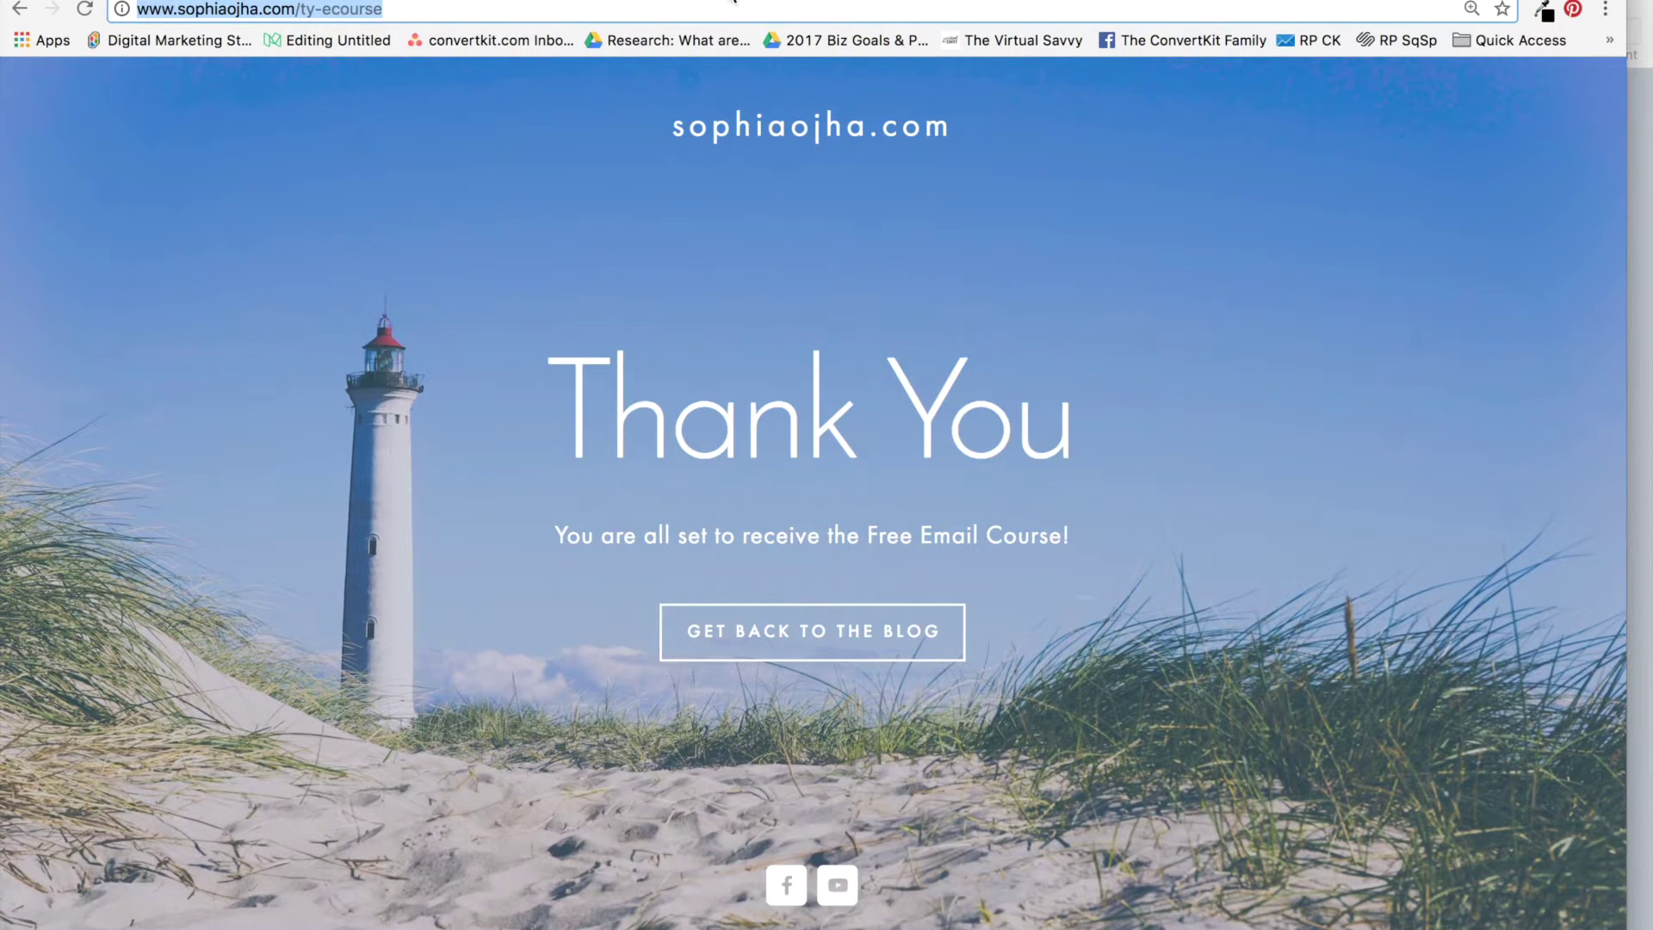
key(ctrl+Tab)
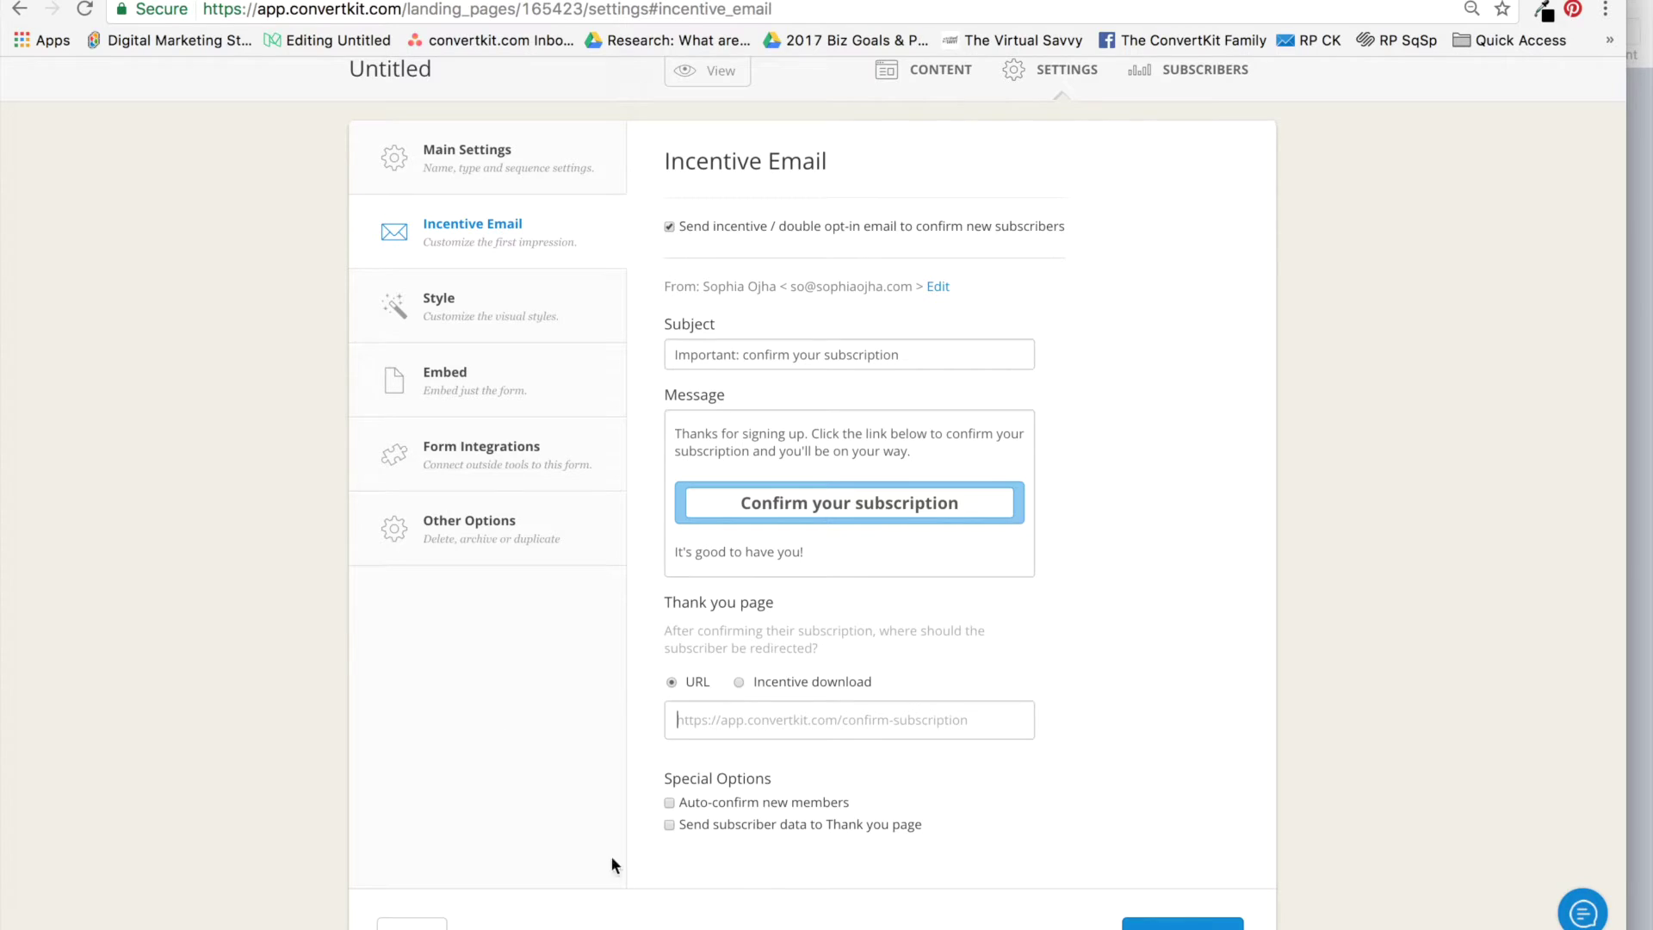
key(ctrl+v)
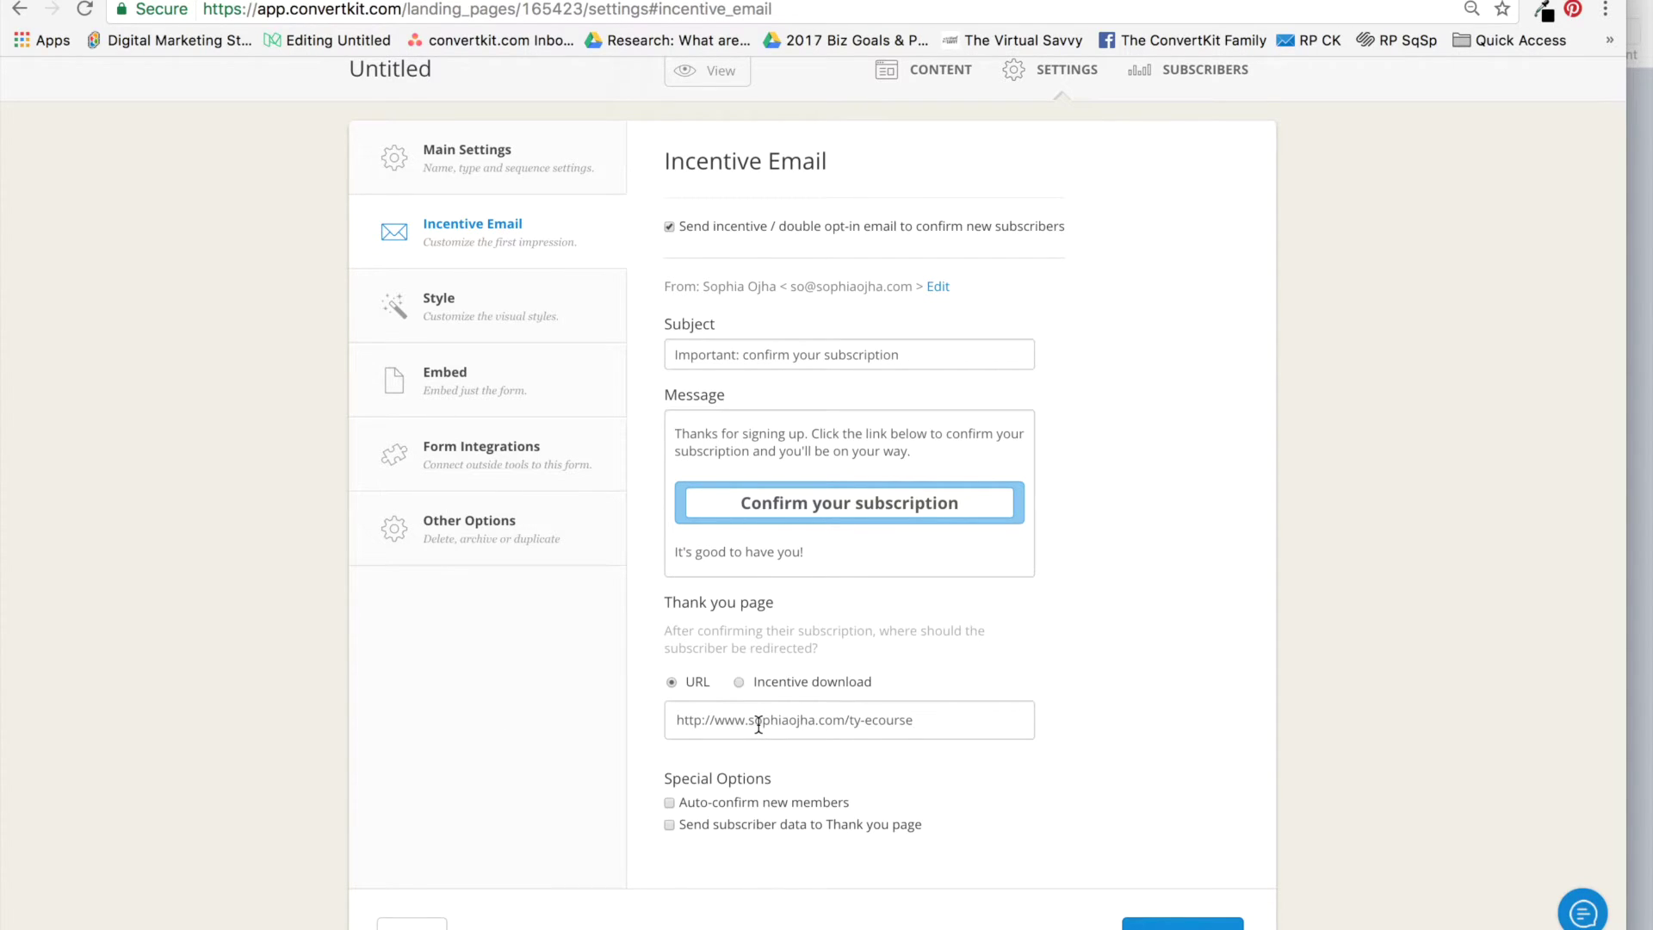
Save the form settings with the ty-ecourse thank-you redirect.
drag(930, 720, 677, 728)
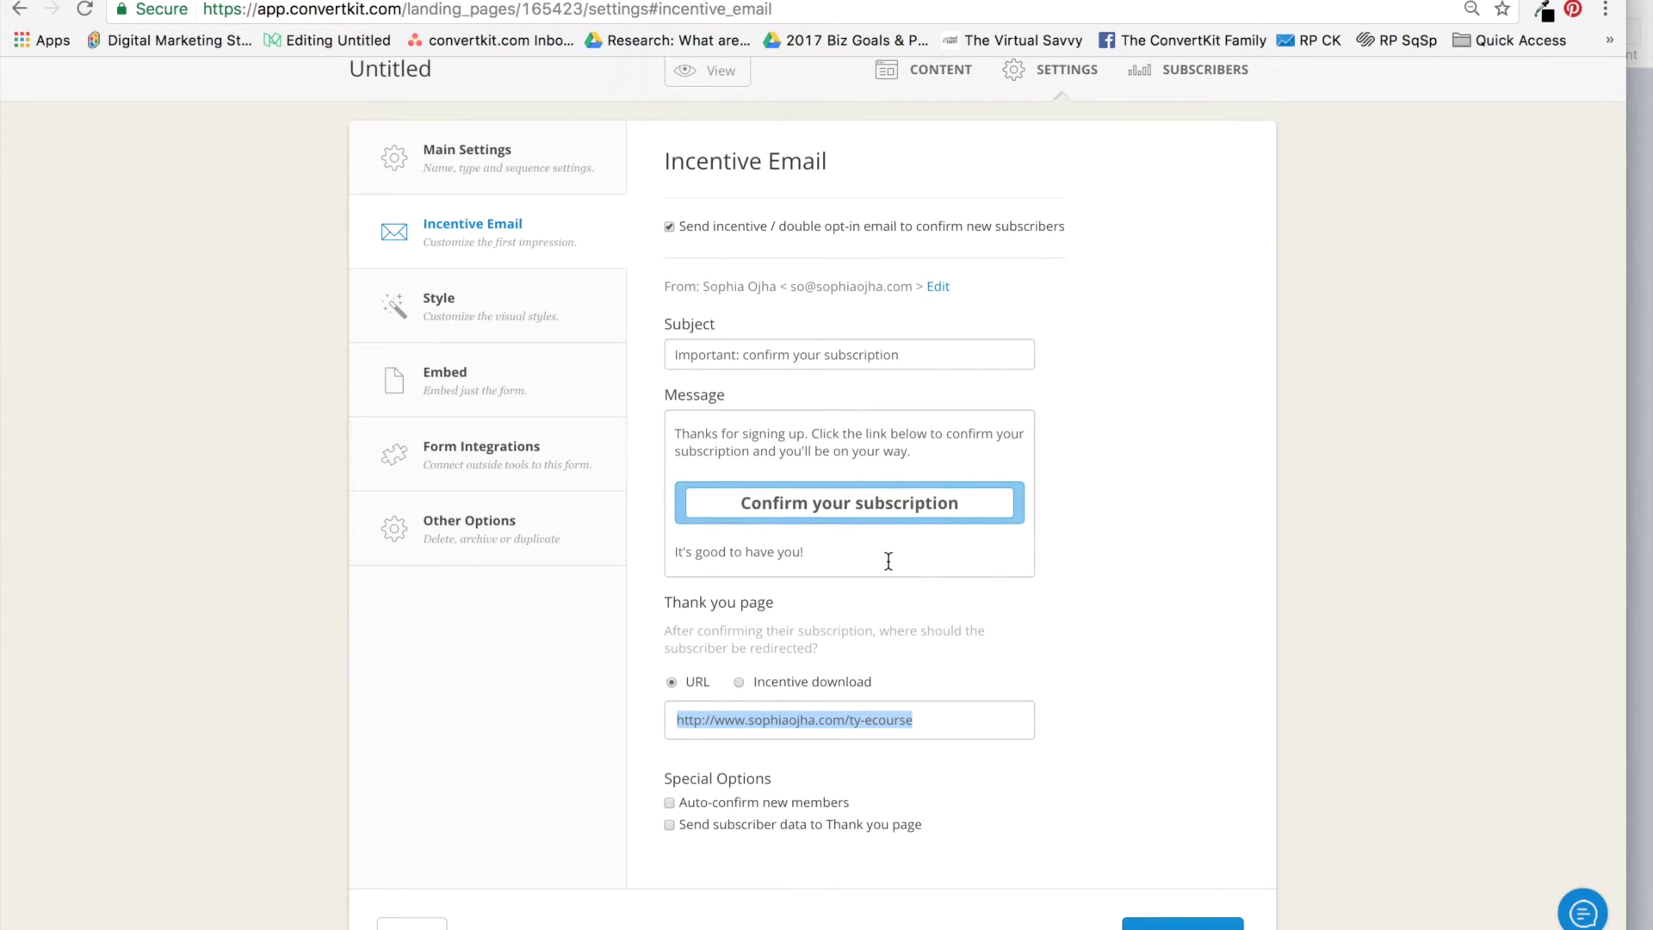
scroll(1085, 801, down, 1)
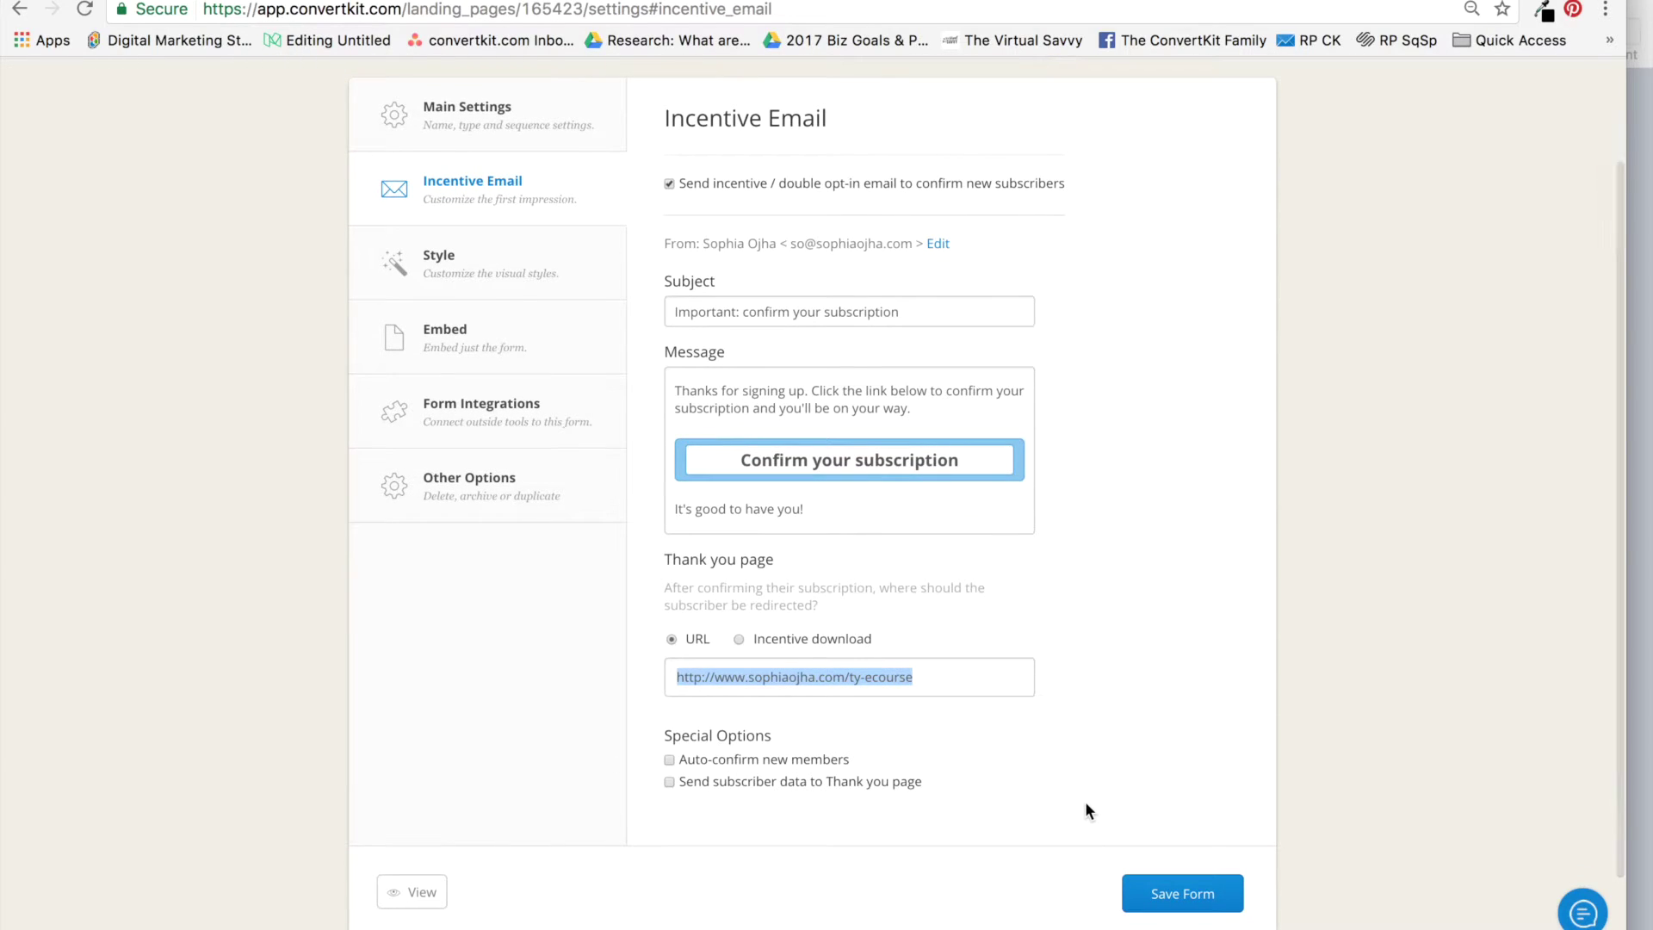
click(1169, 901)
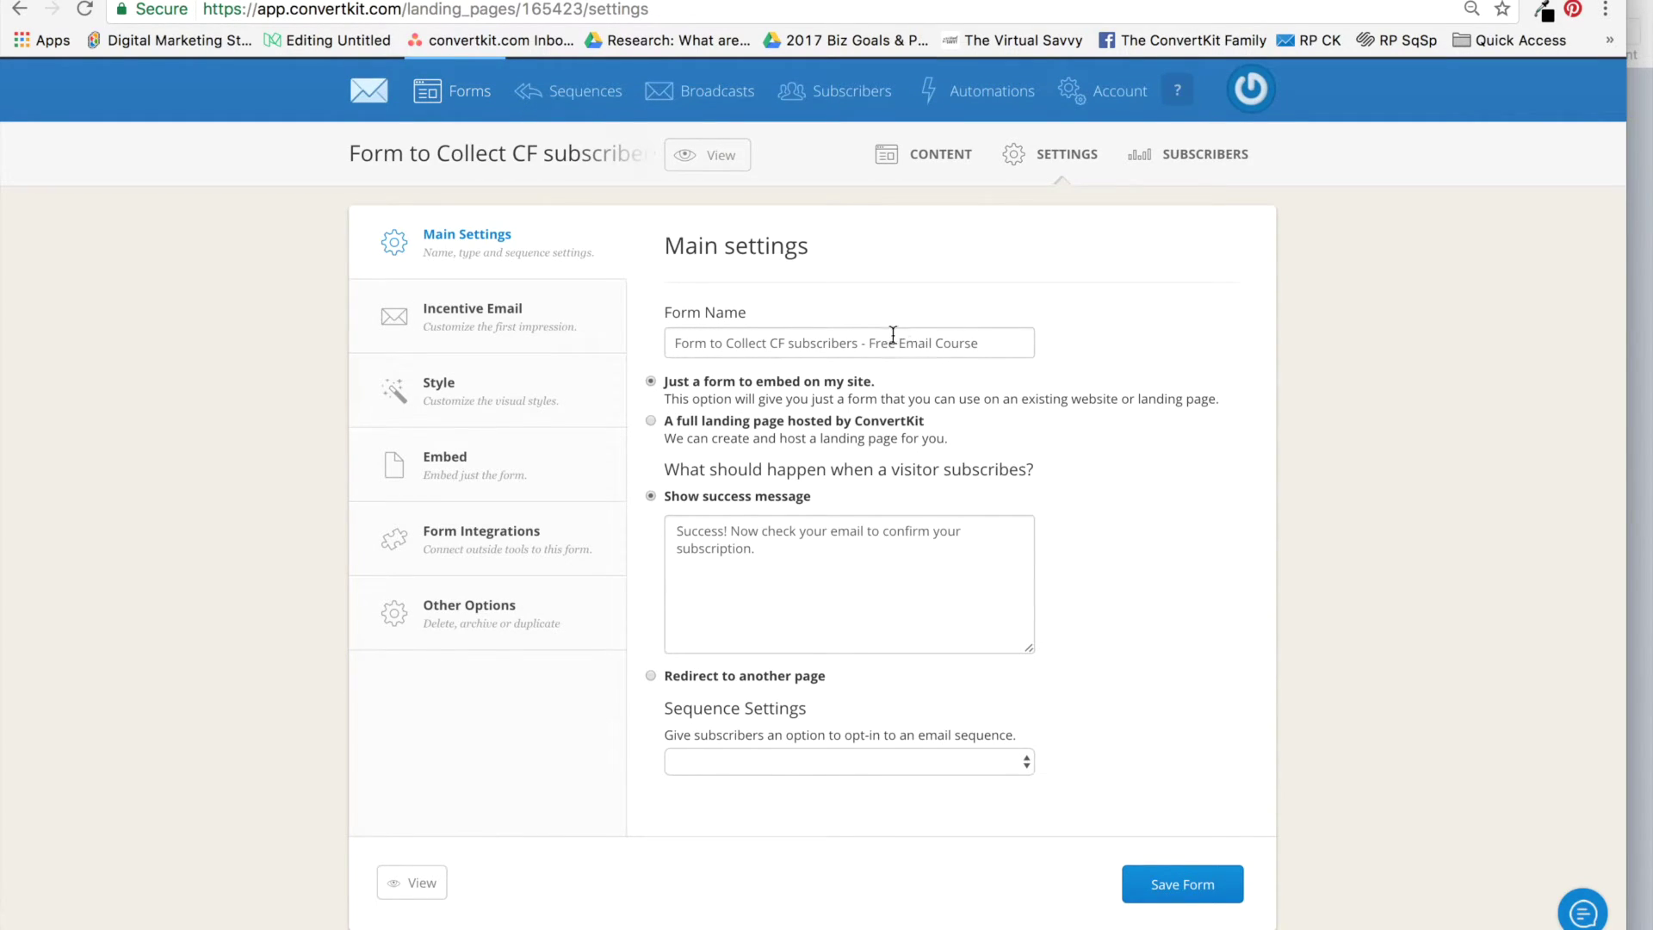
drag(868, 344, 981, 347)
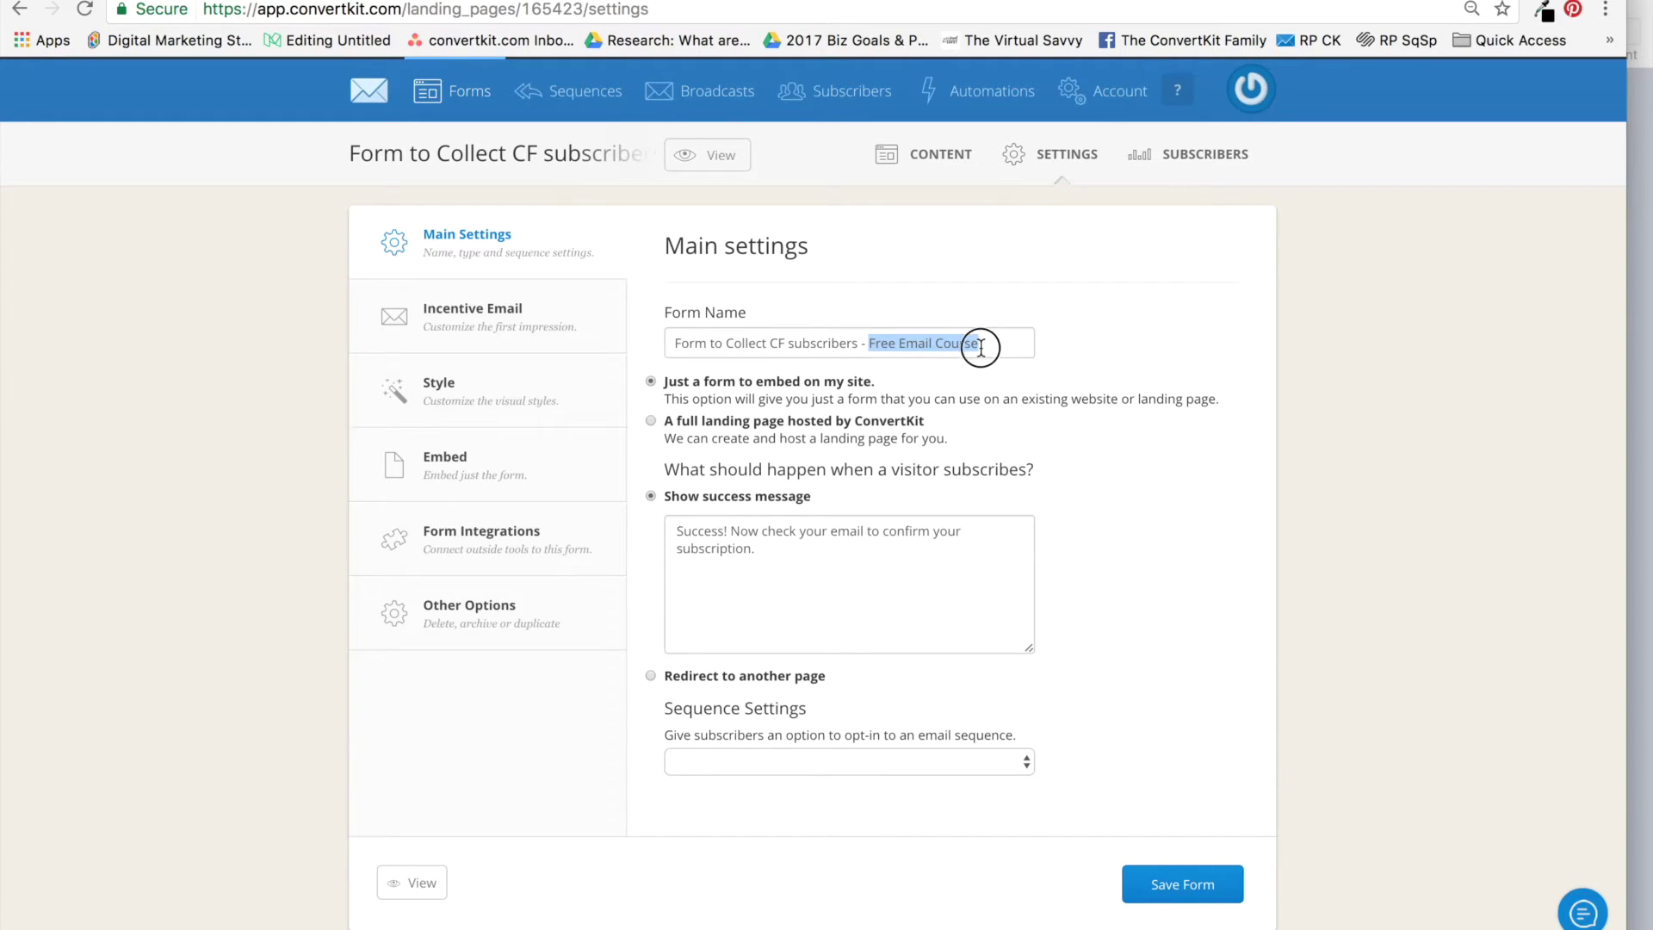
click(992, 347)
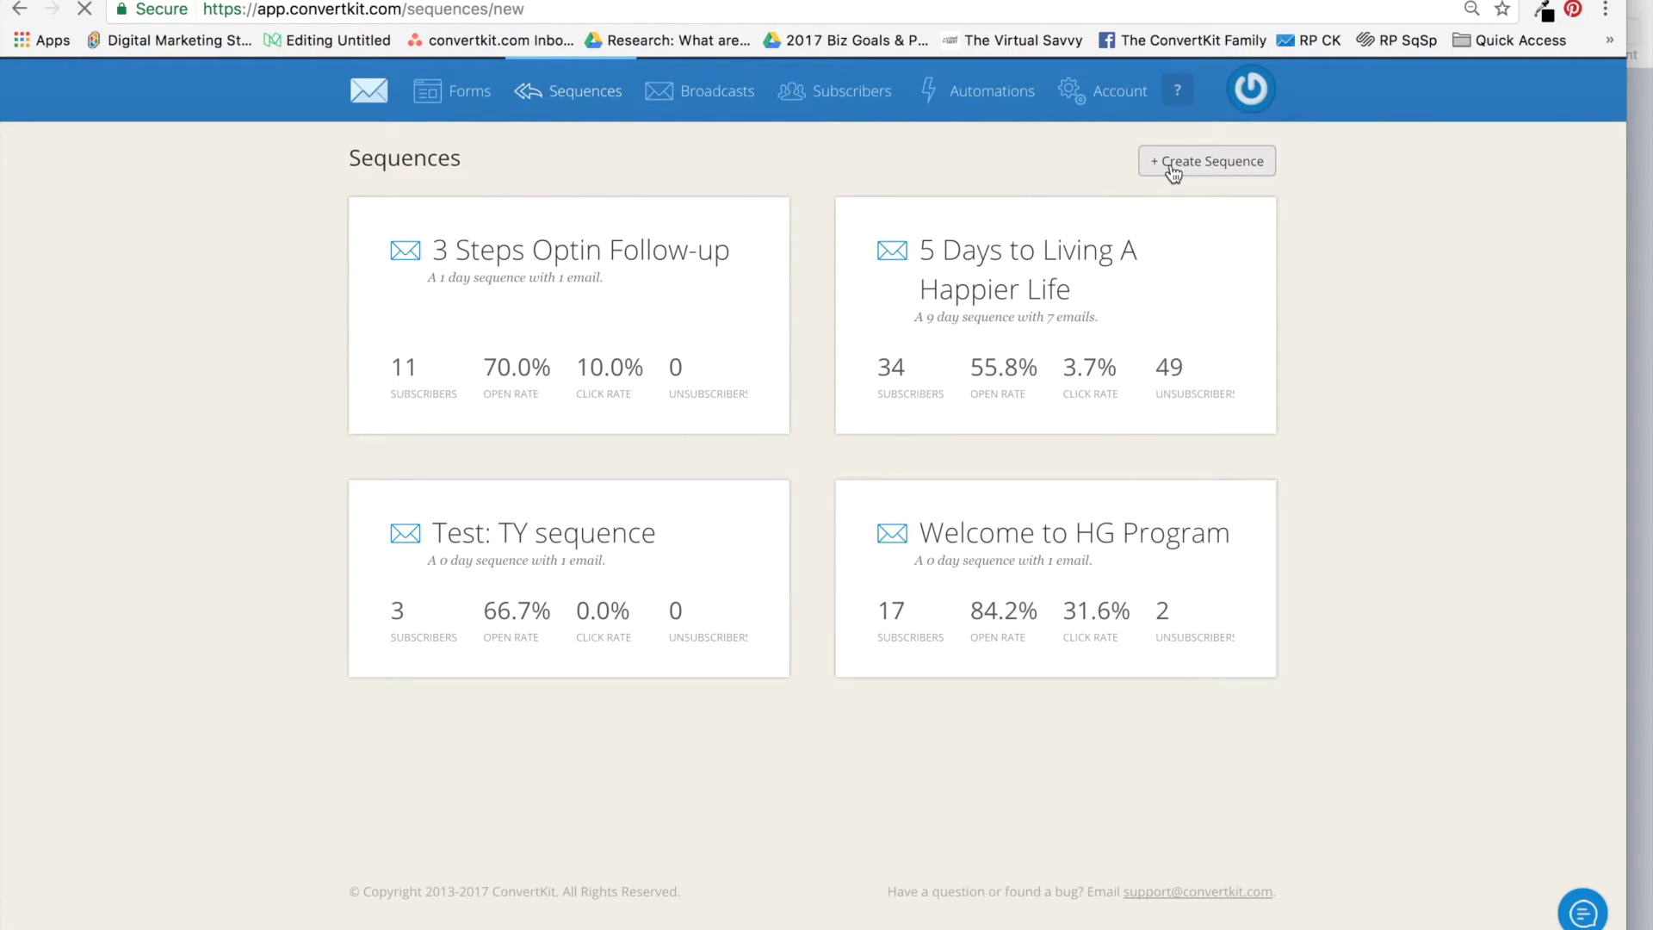
Create a new sequence named 'Free Email Course'.
click(827, 210)
text(Fr)
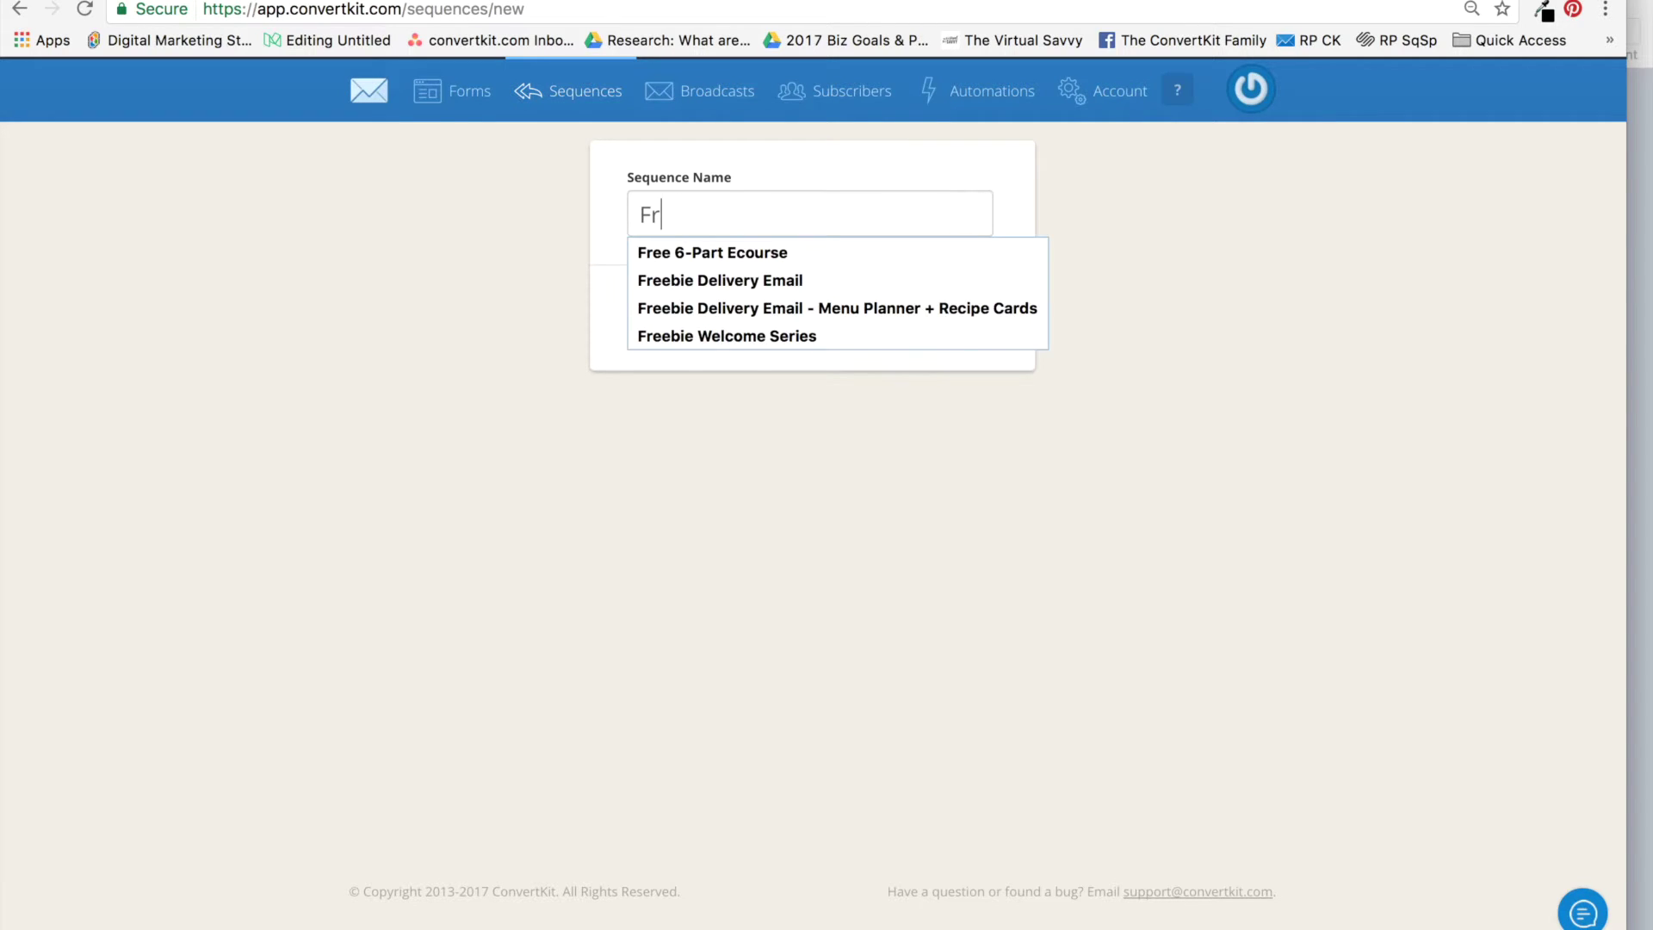
text(ee Email Co)
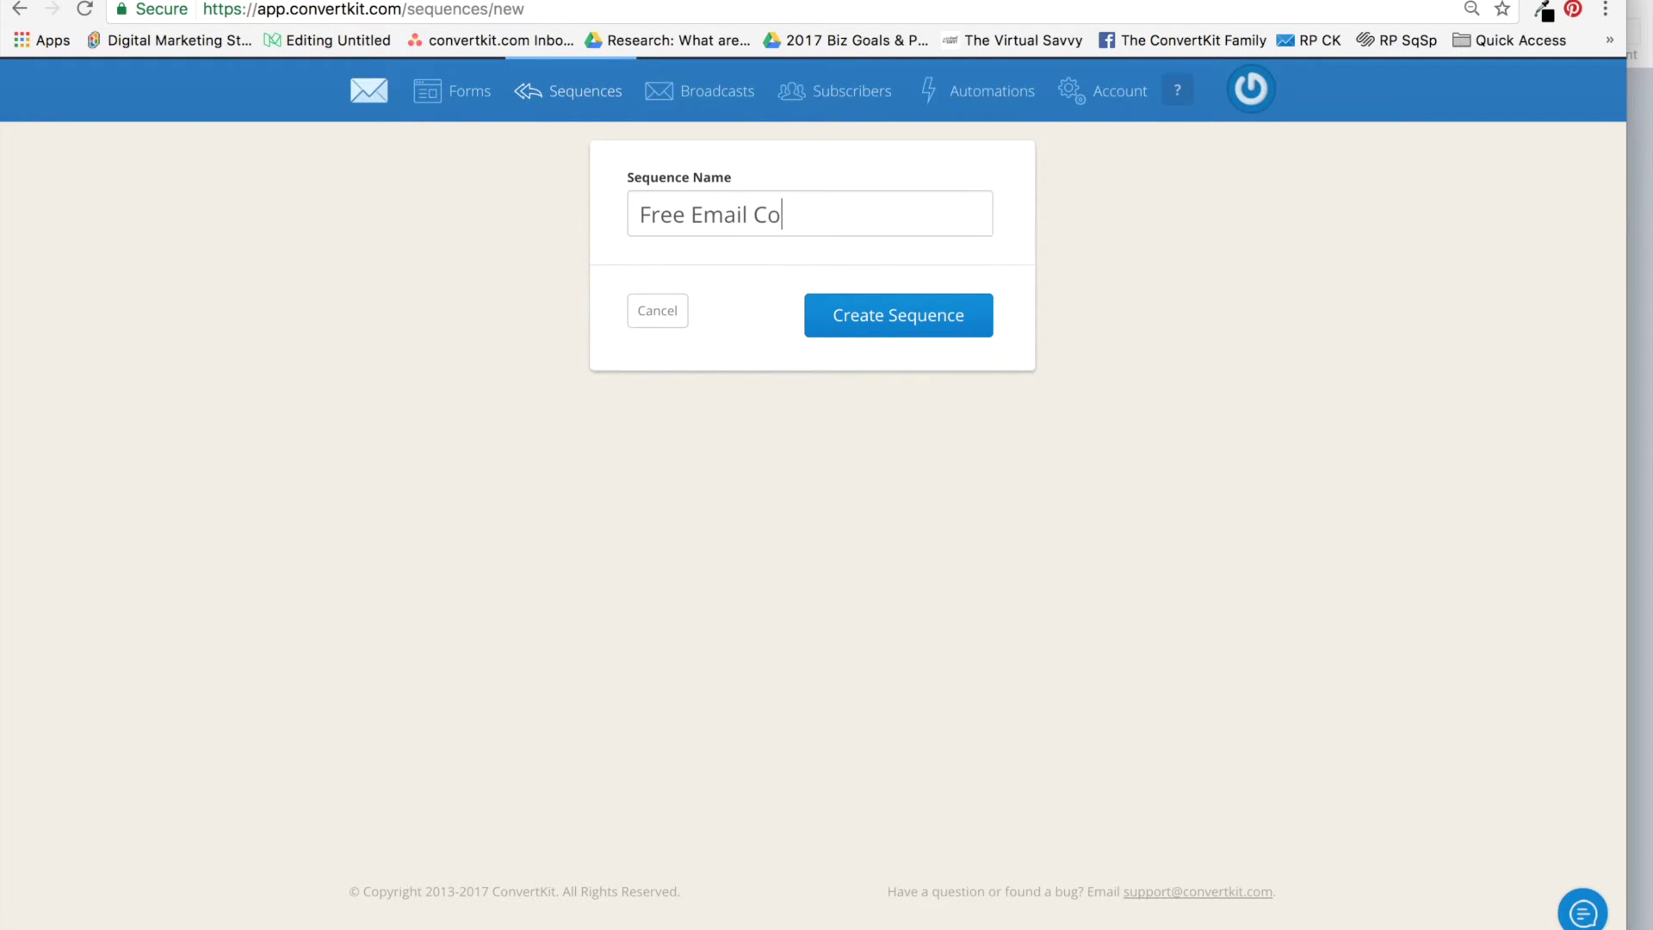
text(urse)
click(877, 332)
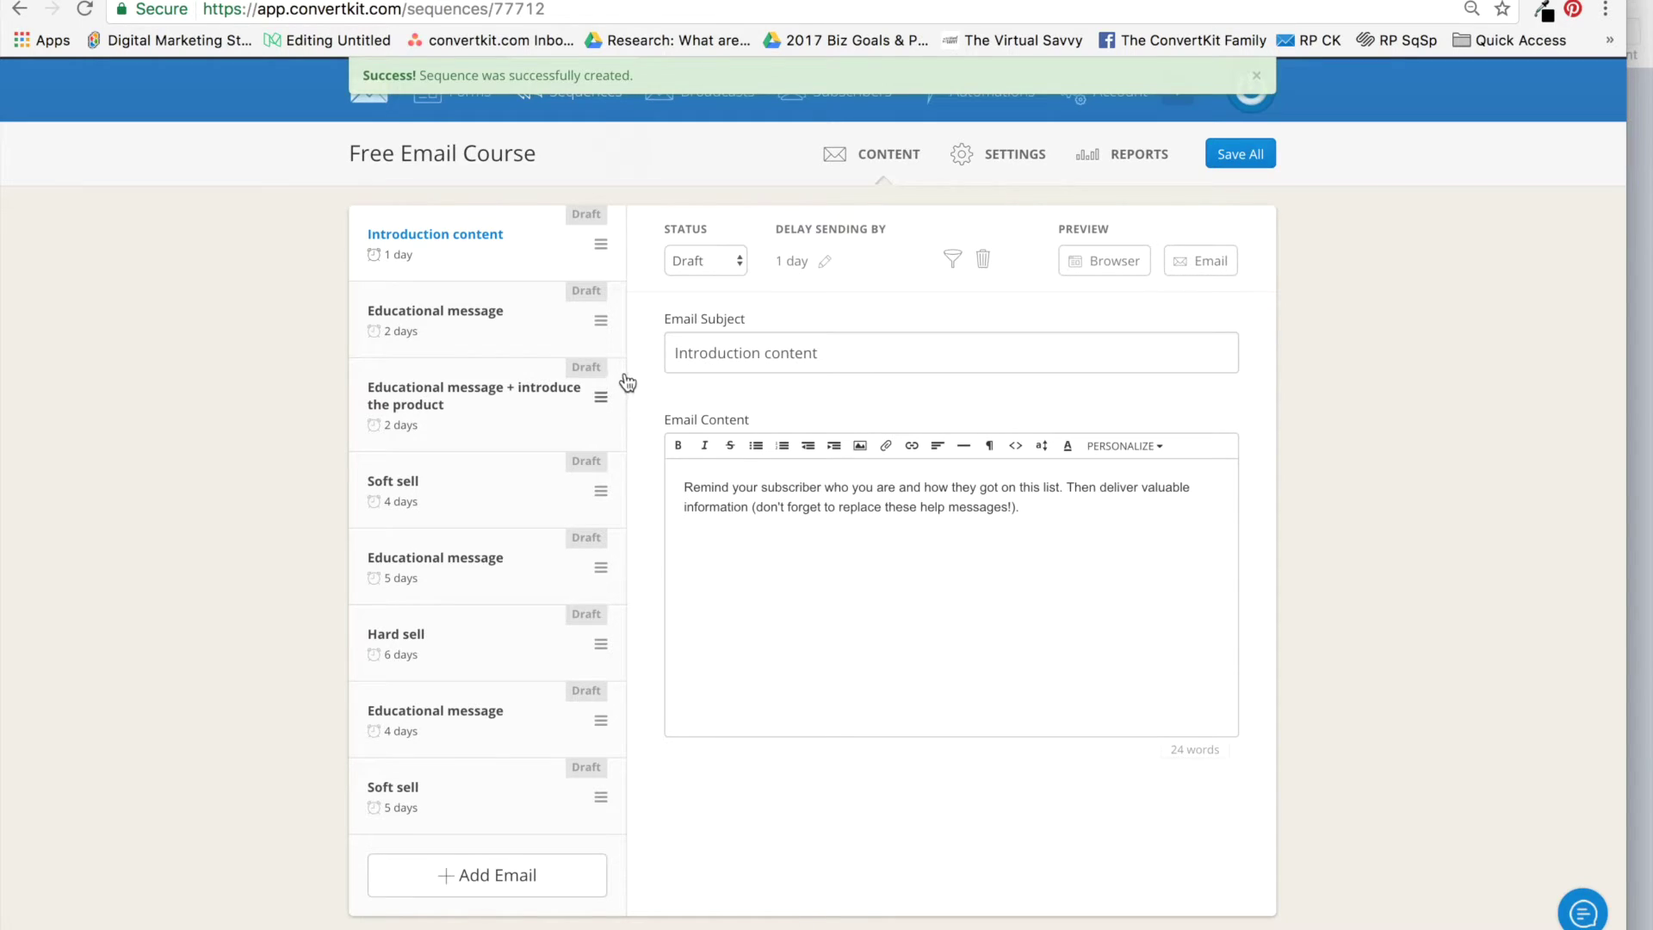
Give the first email subject 'Welcome email', body 'Test' and a 0-day delay, then save all.
drag(685, 506, 642, 488)
text(T)
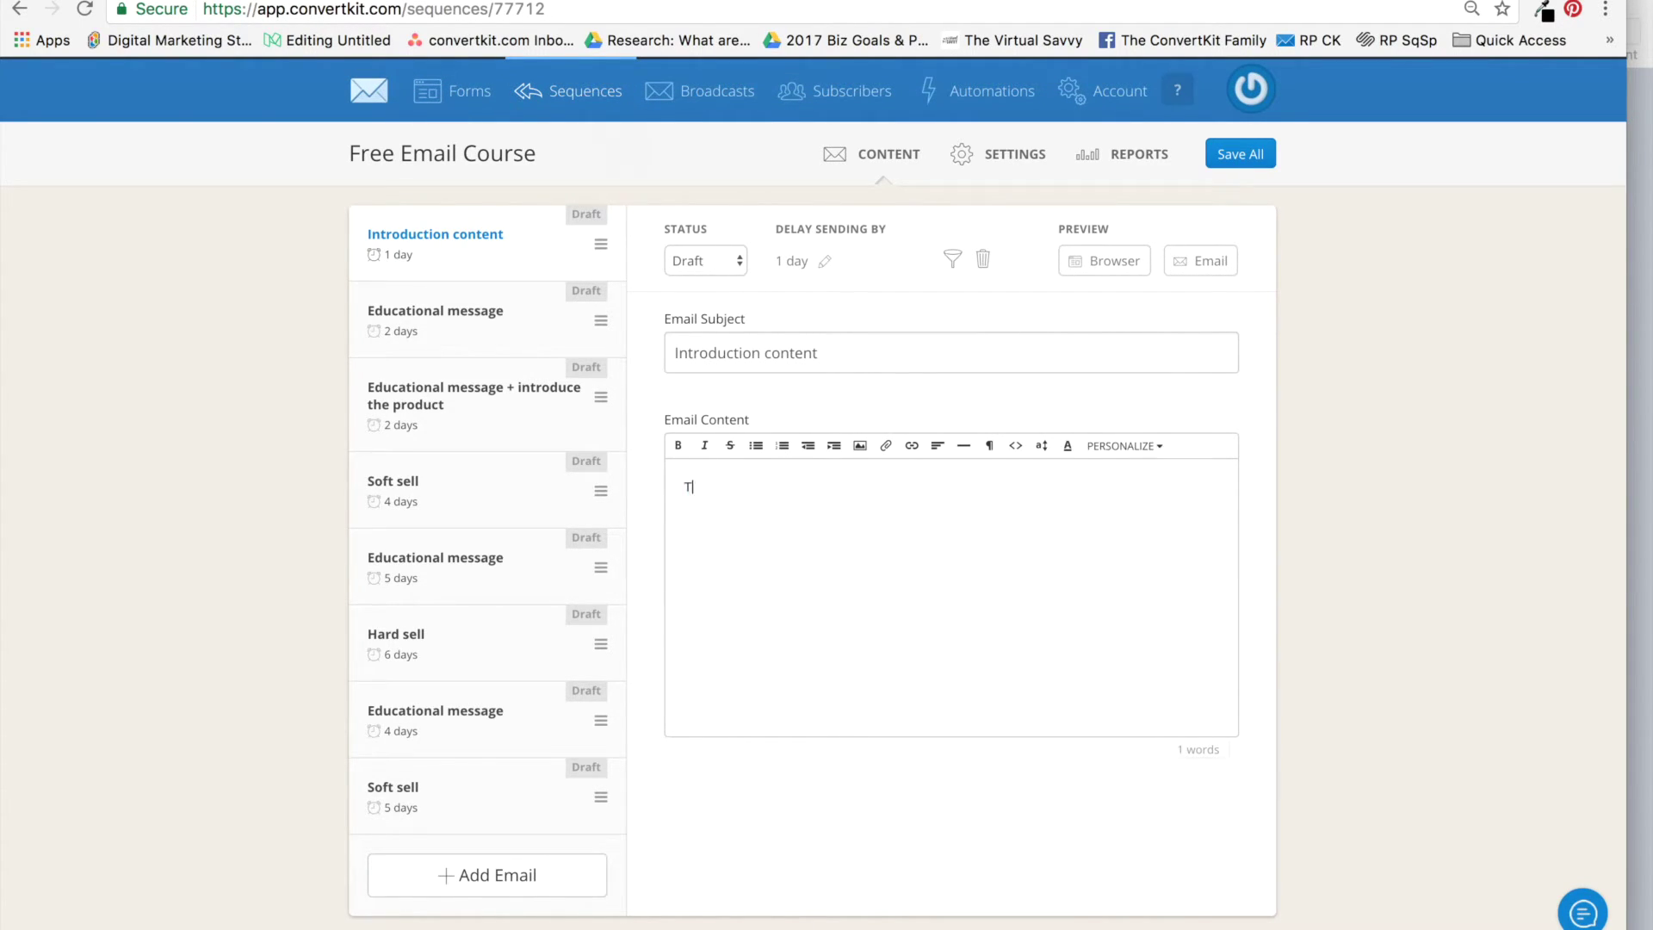
text(est)
triple_click(781, 352)
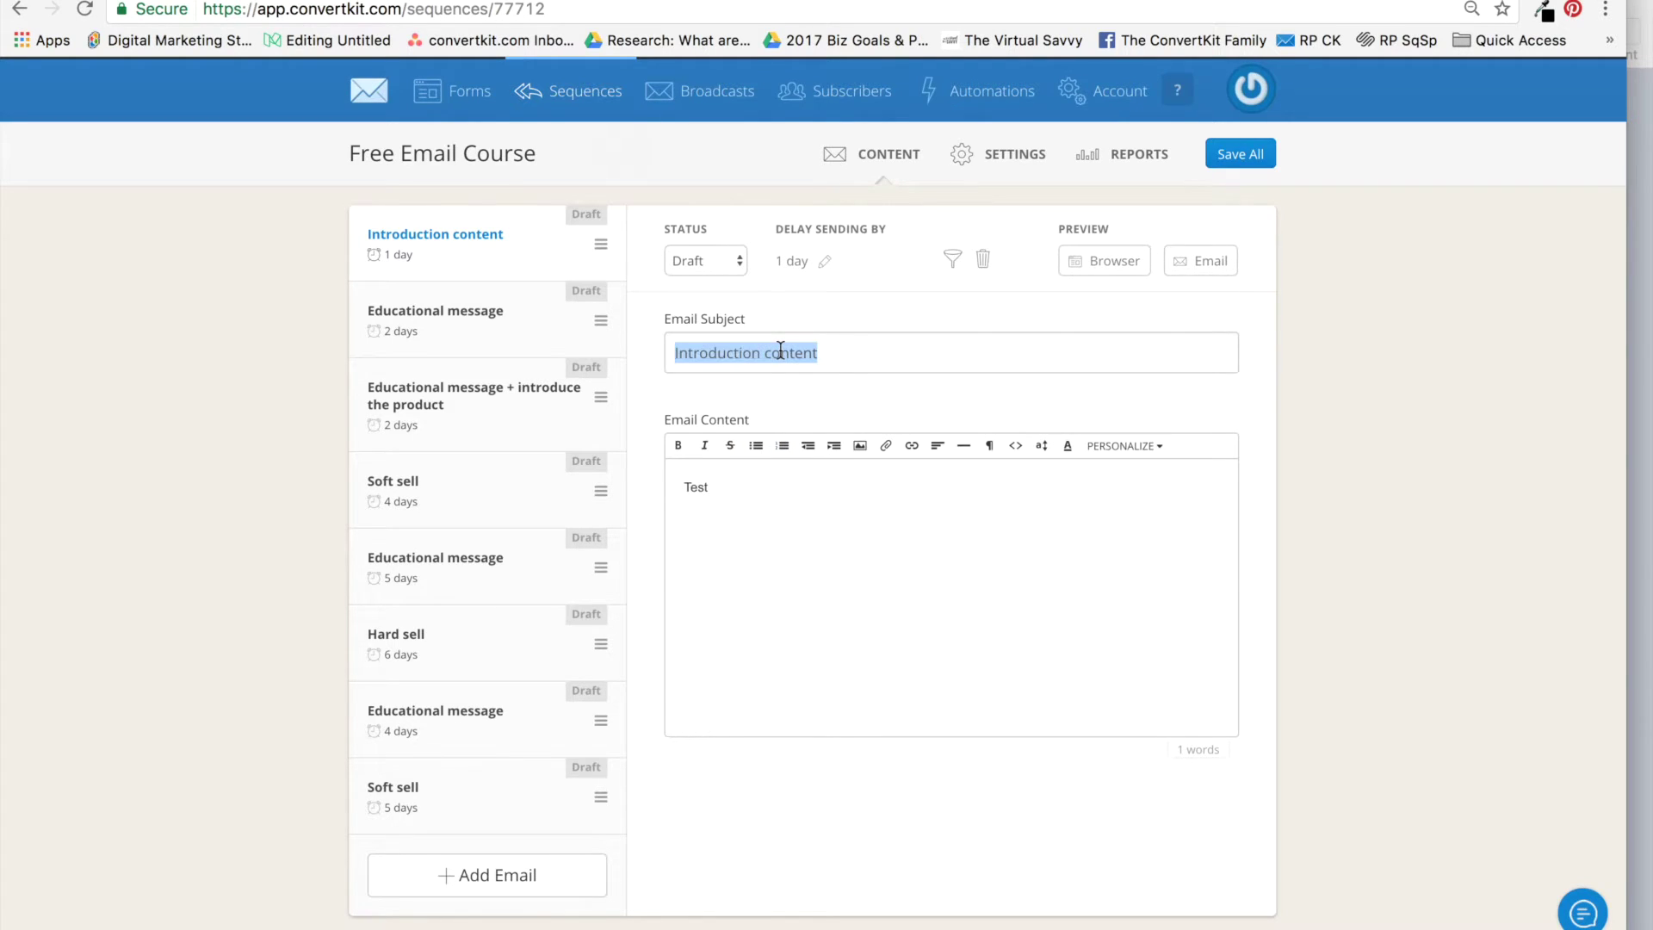
text(Welcome em)
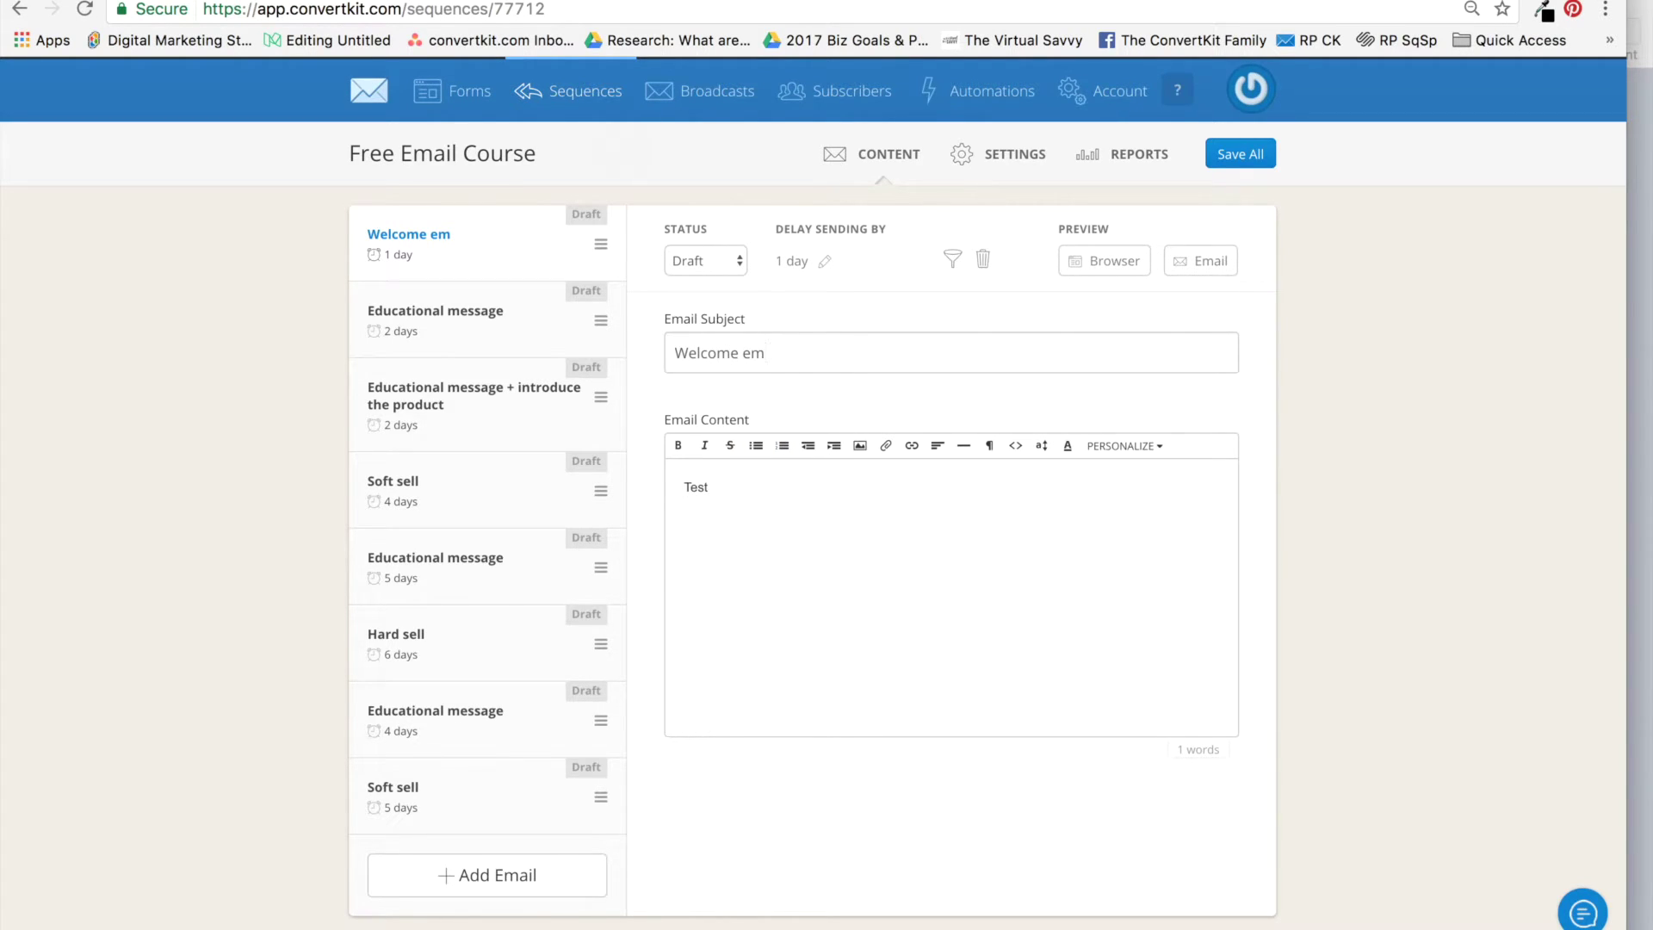
text(ail)
click(779, 263)
click(752, 316)
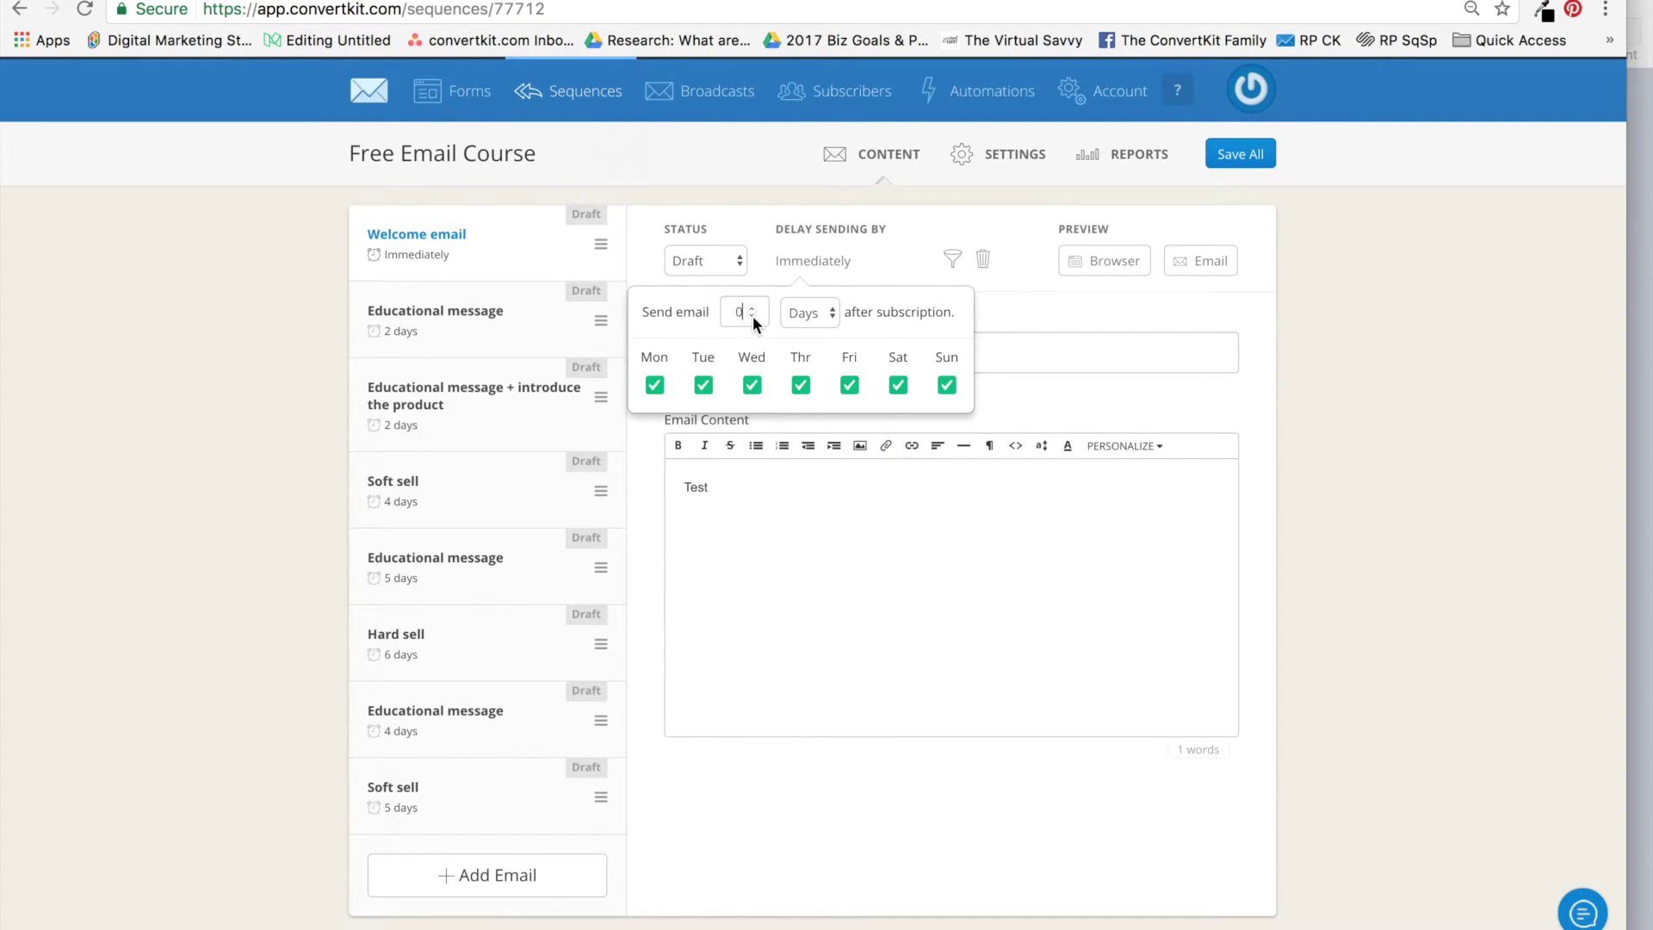
click(911, 226)
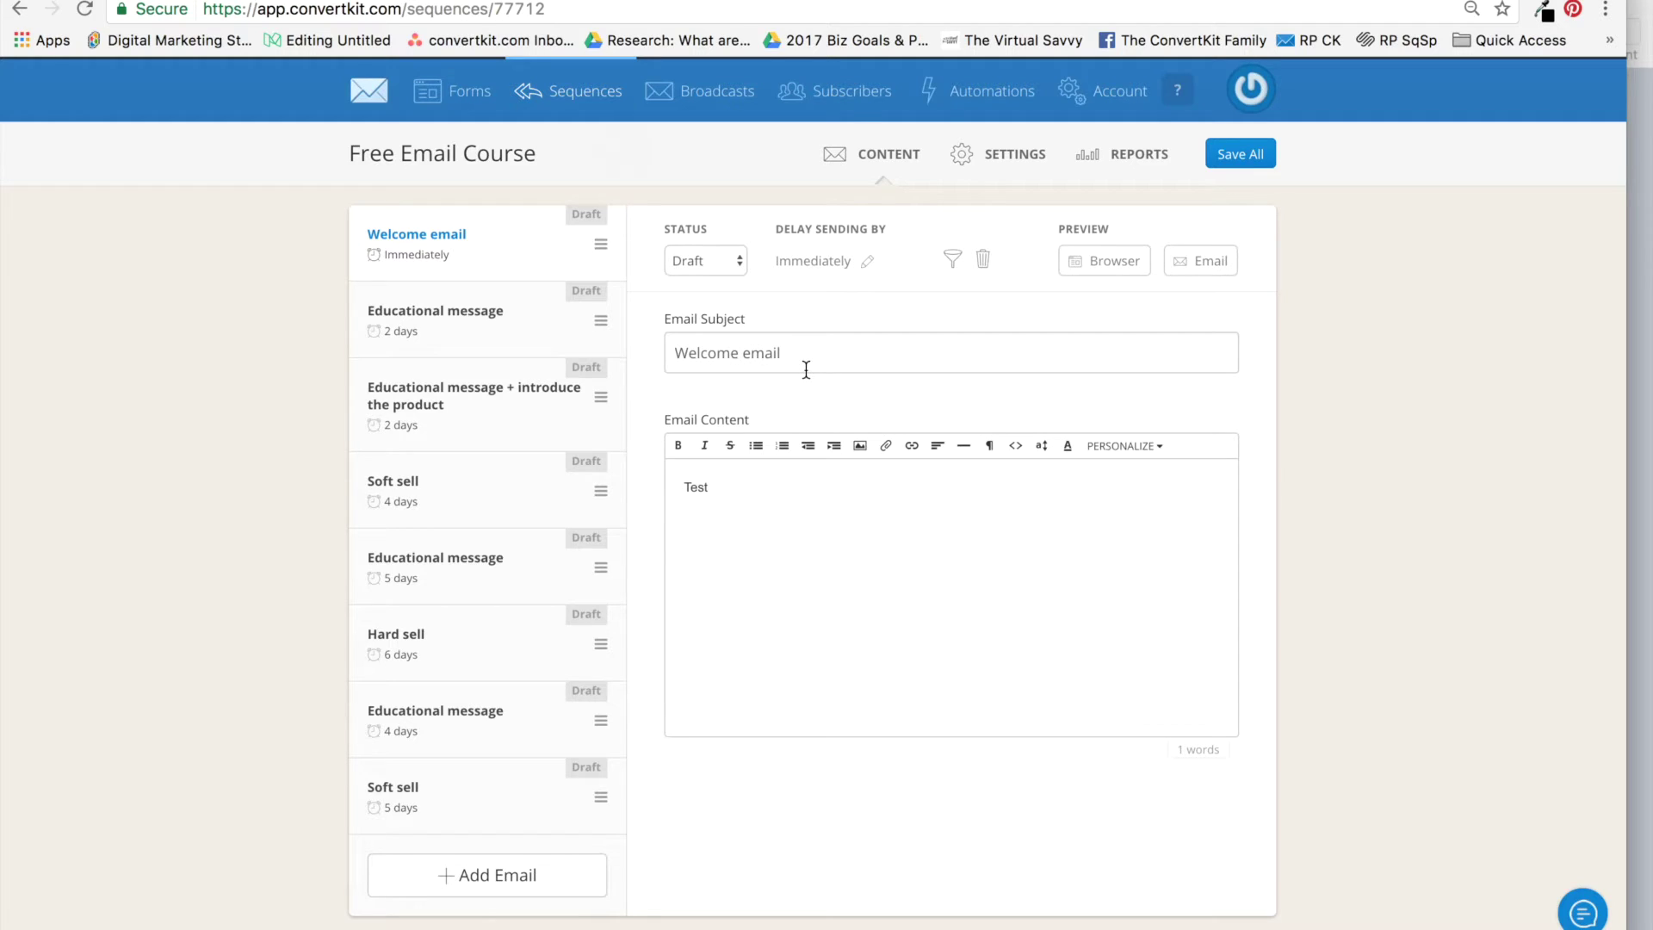
click(1259, 163)
Tie the Free Email Course form to the Free Email Course sequence.
click(460, 100)
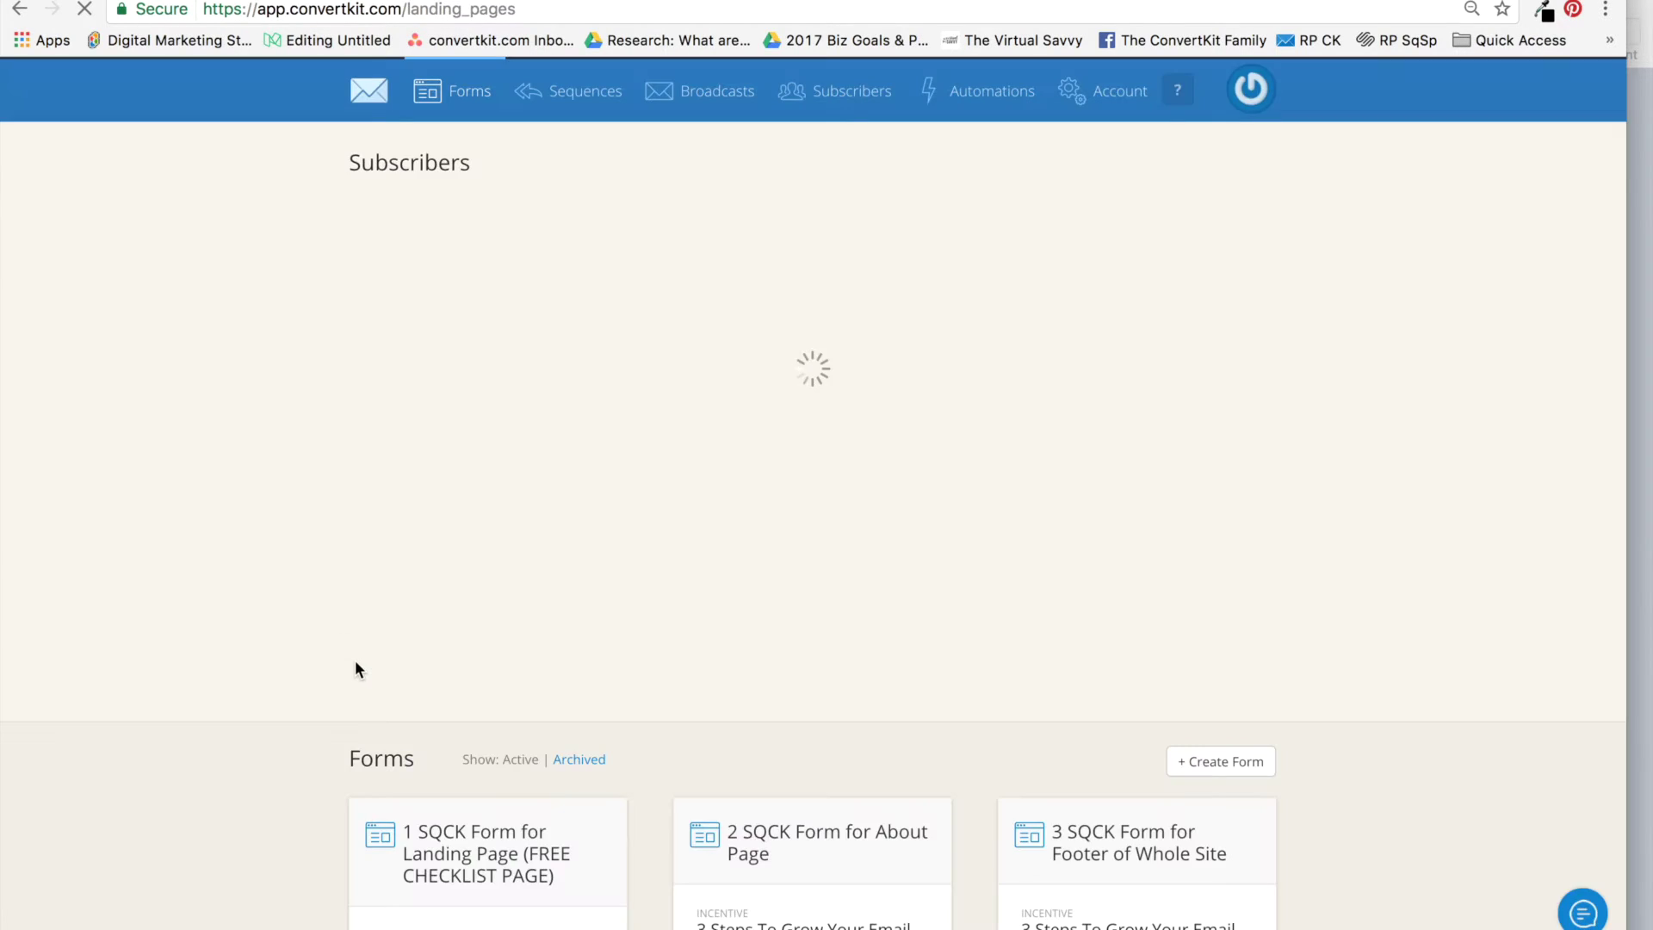
scroll(1052, 731, down, 4)
scroll(1052, 730, down, 12)
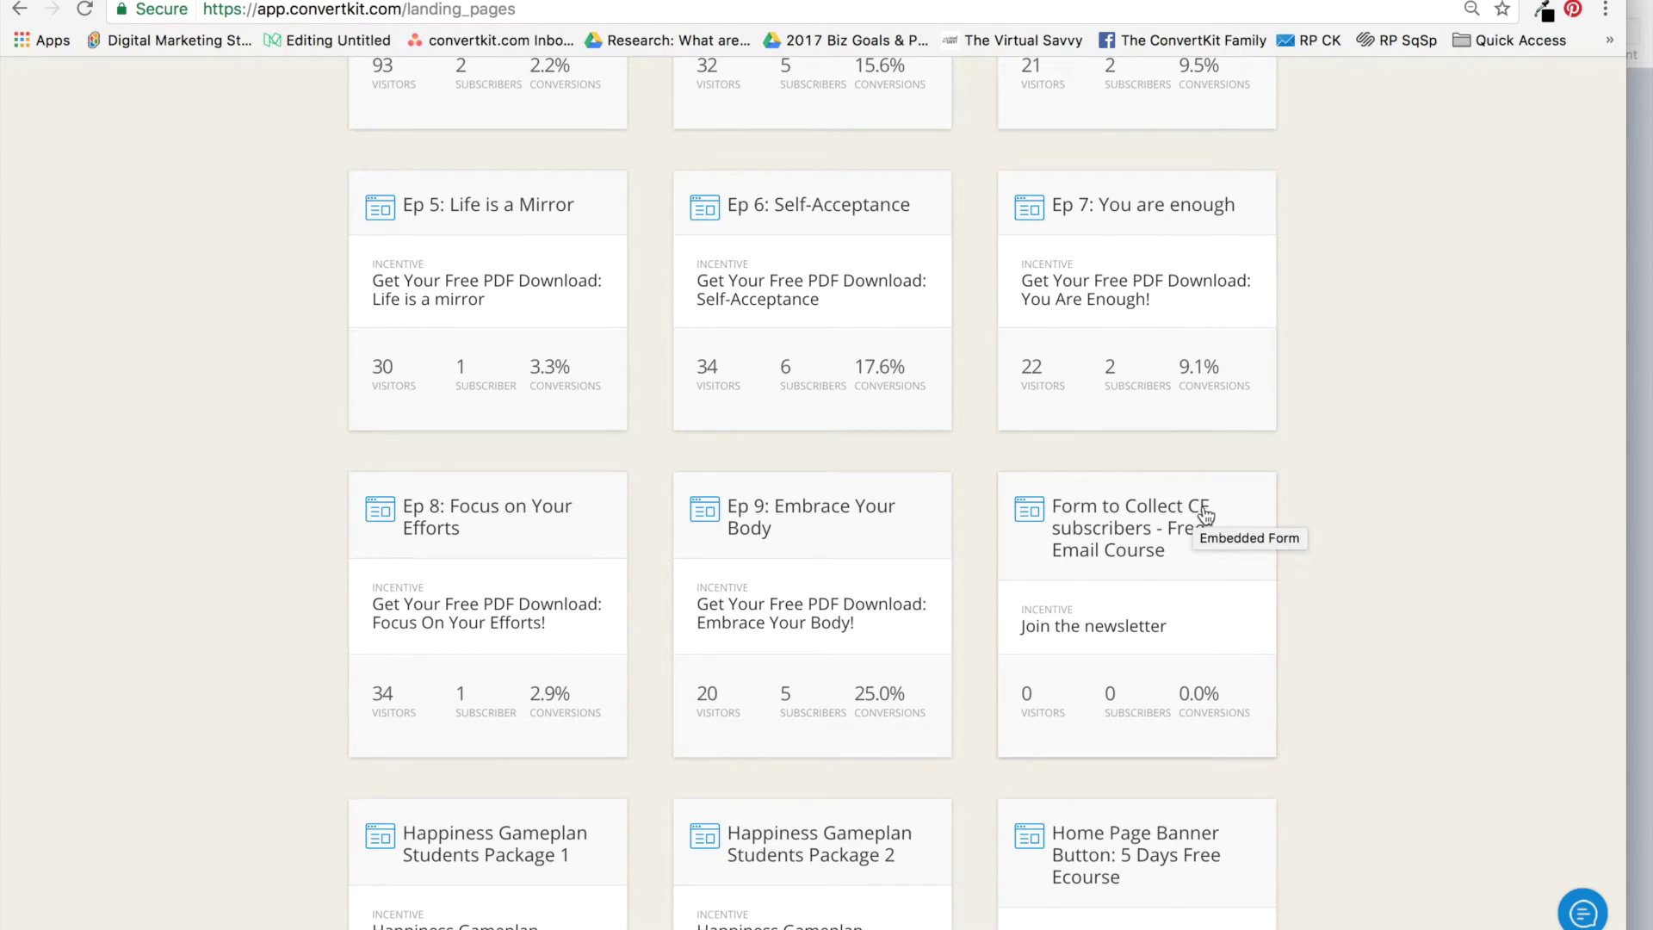
click(1159, 552)
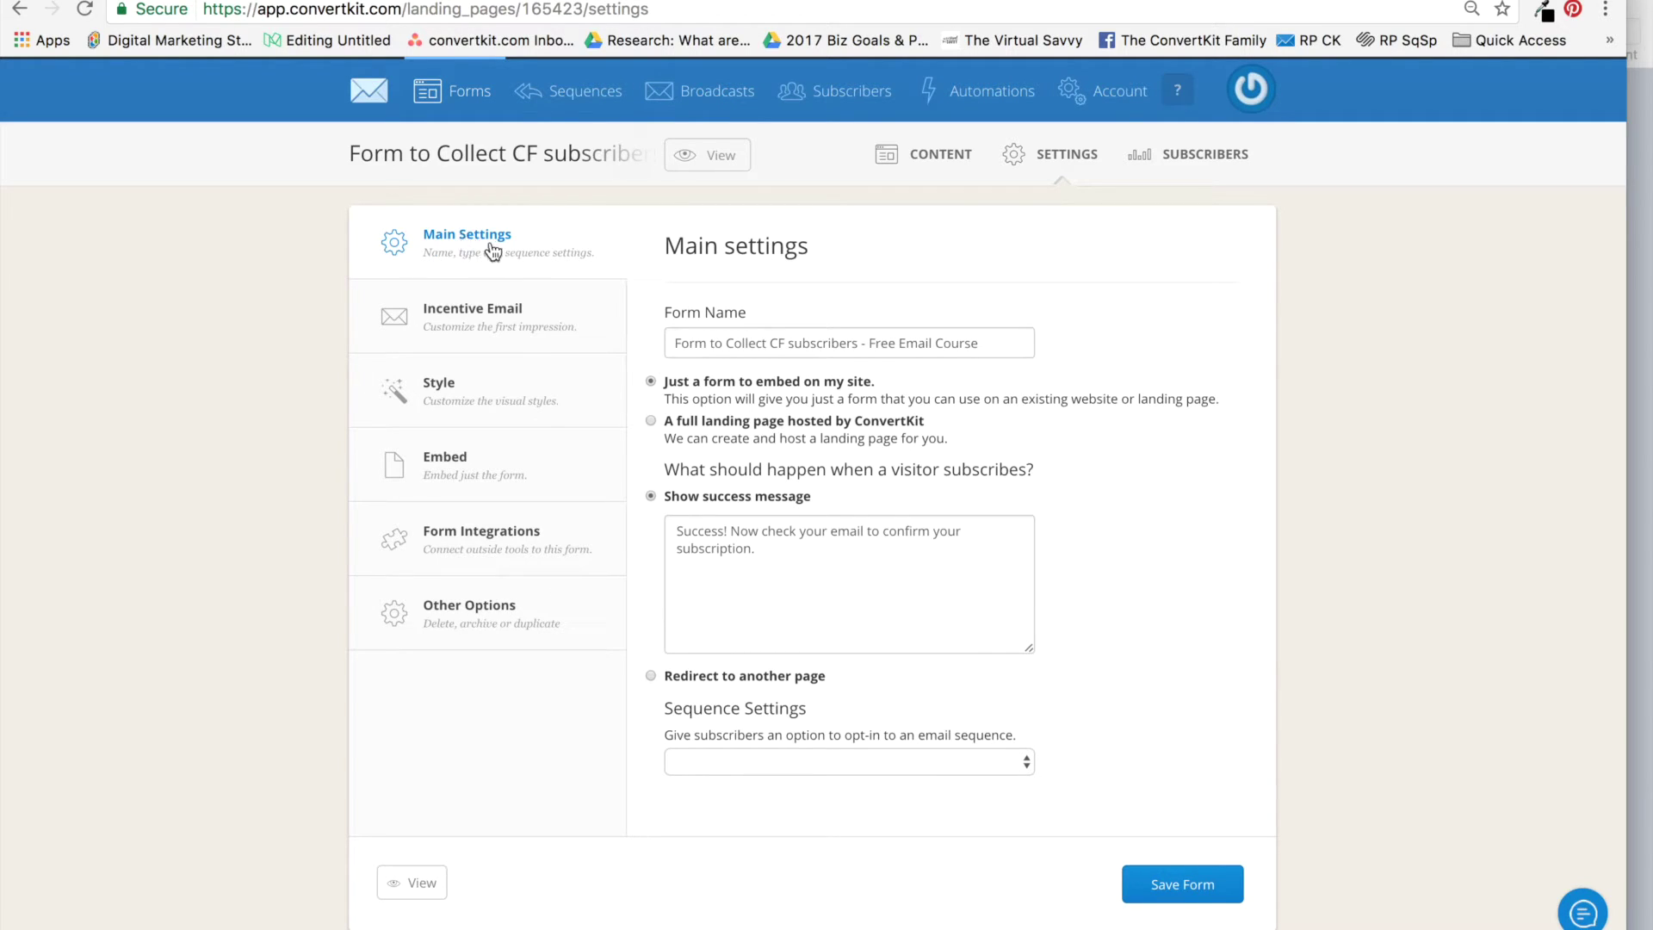
click(713, 763)
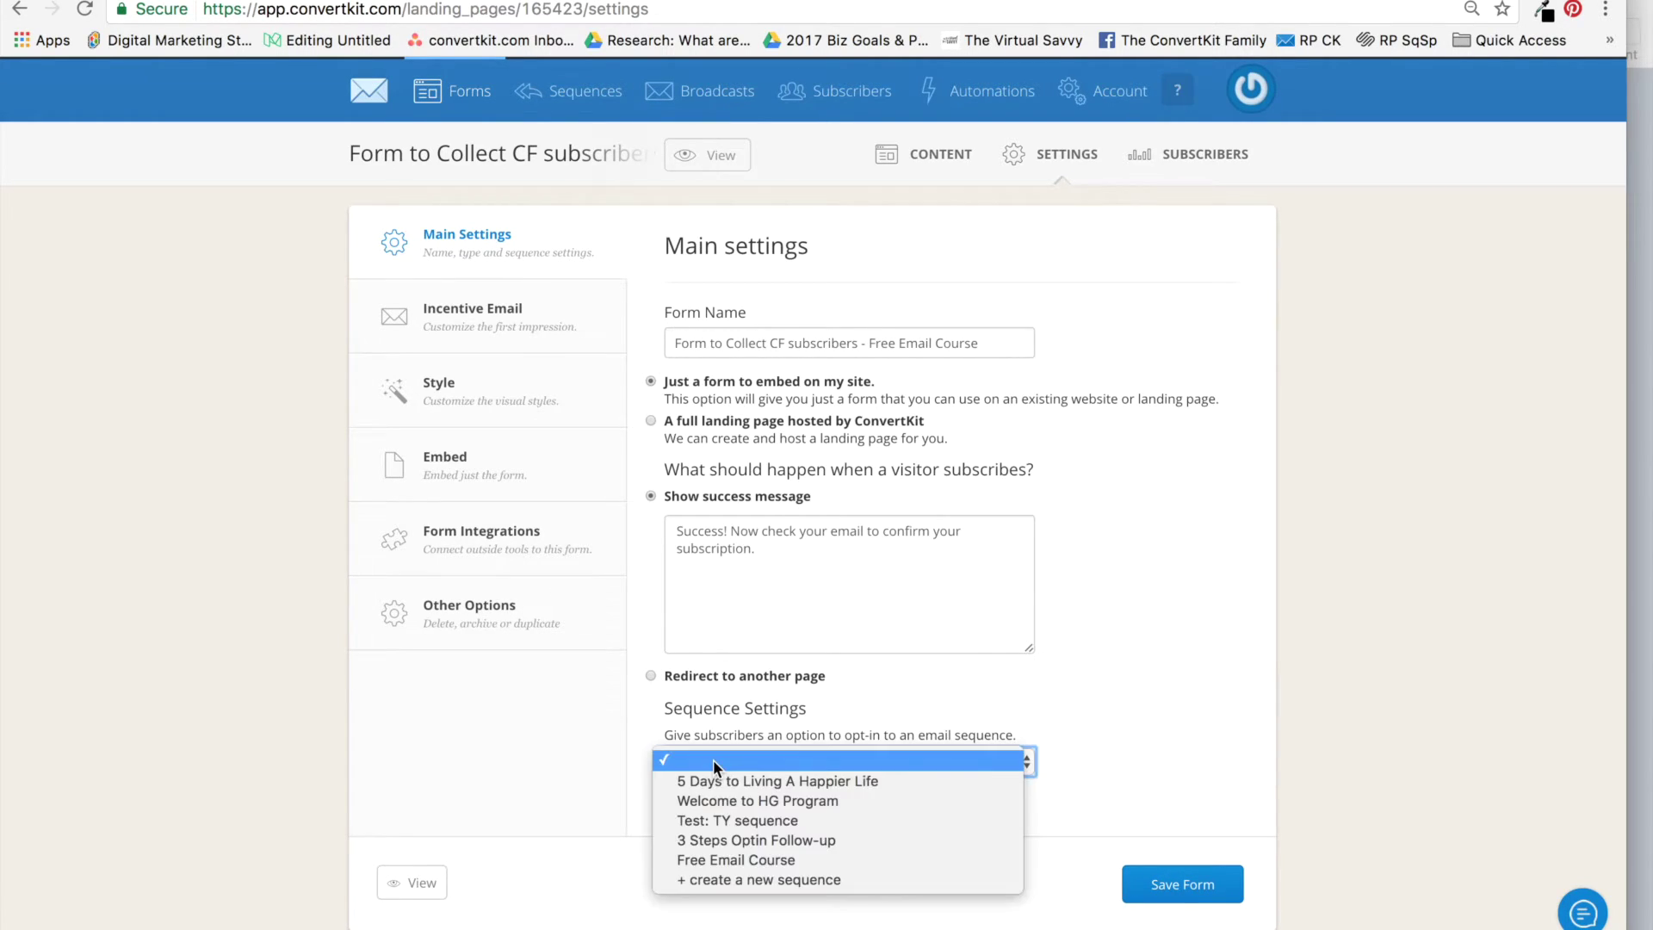
click(715, 858)
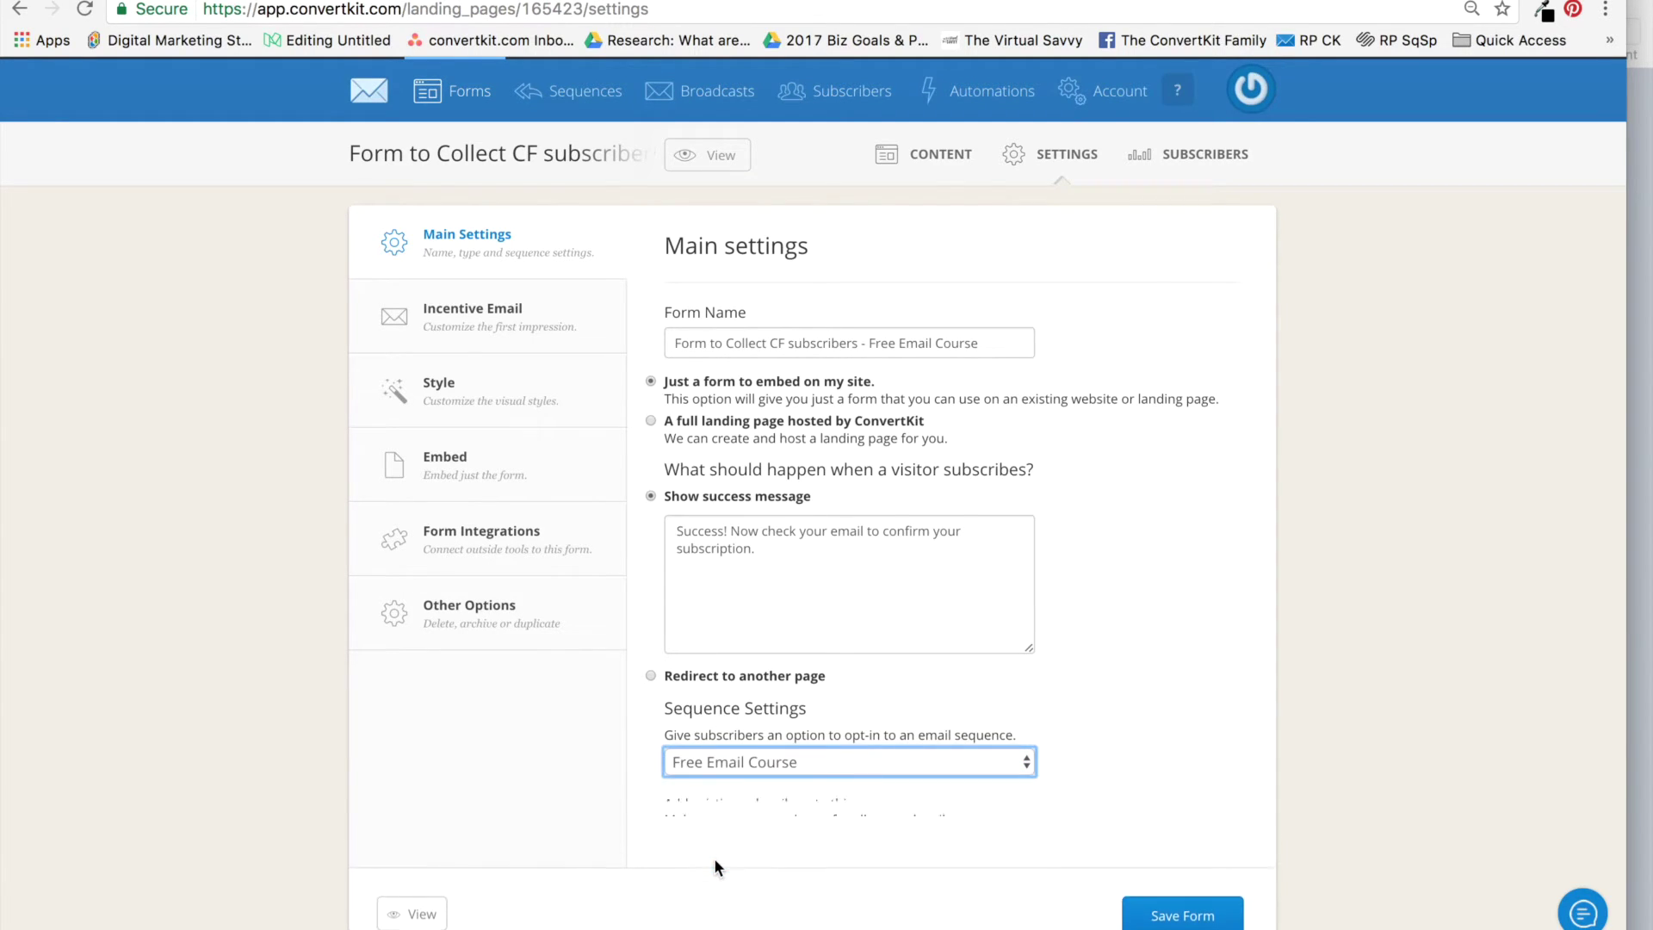
scroll(1149, 748, down, 2)
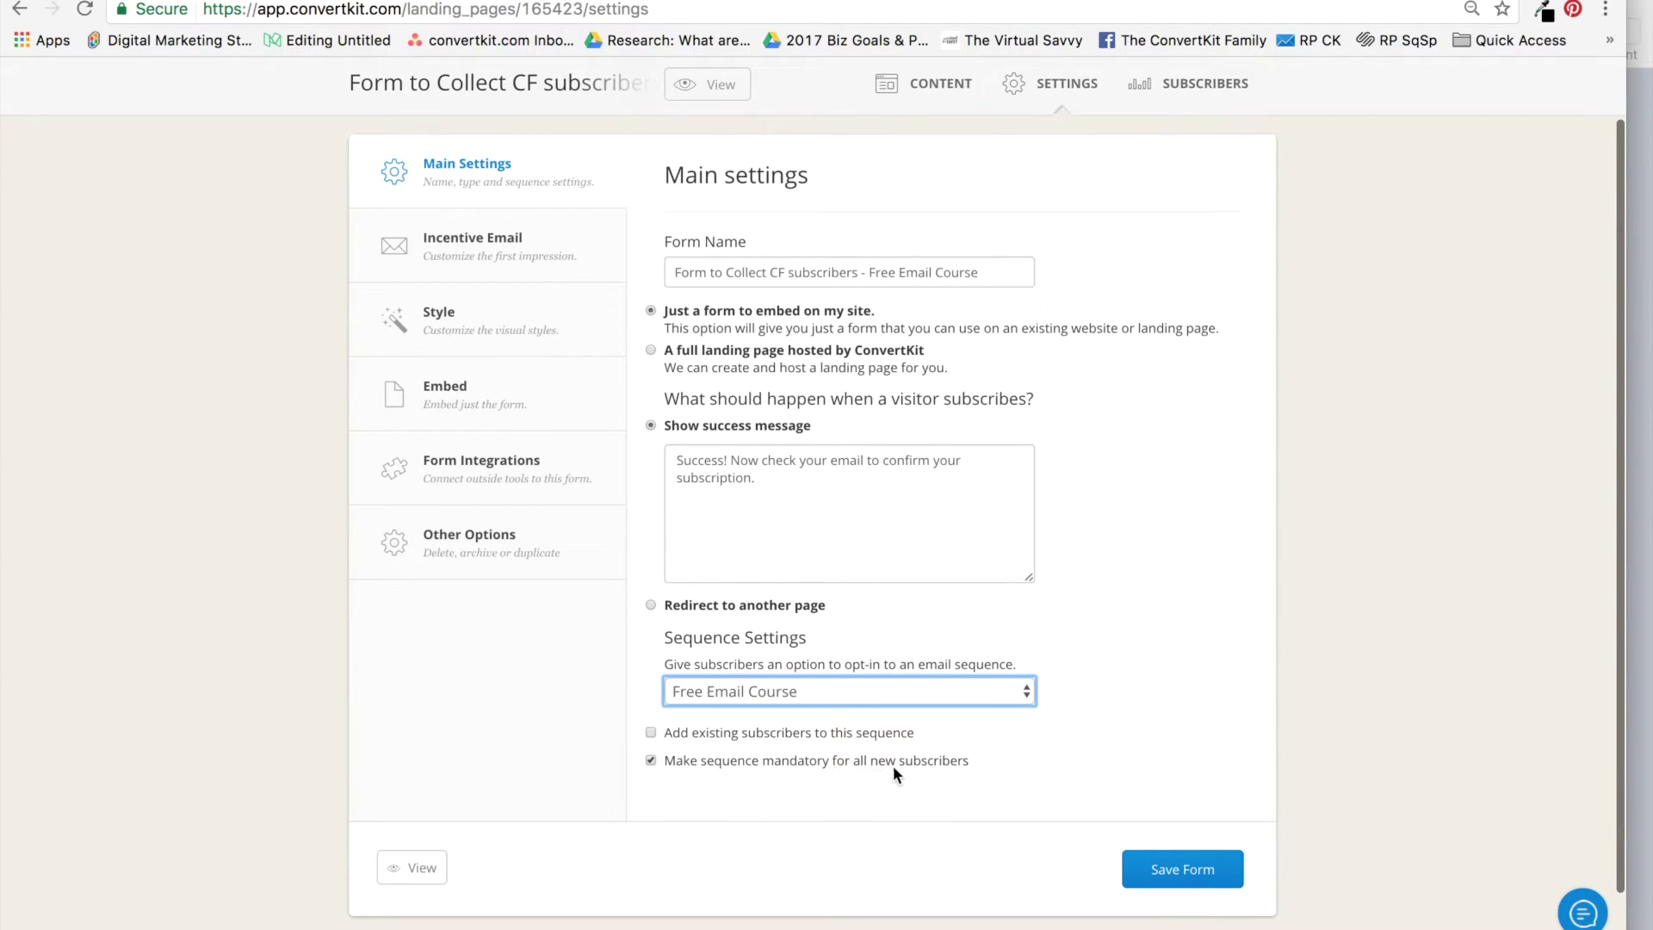
click(651, 761)
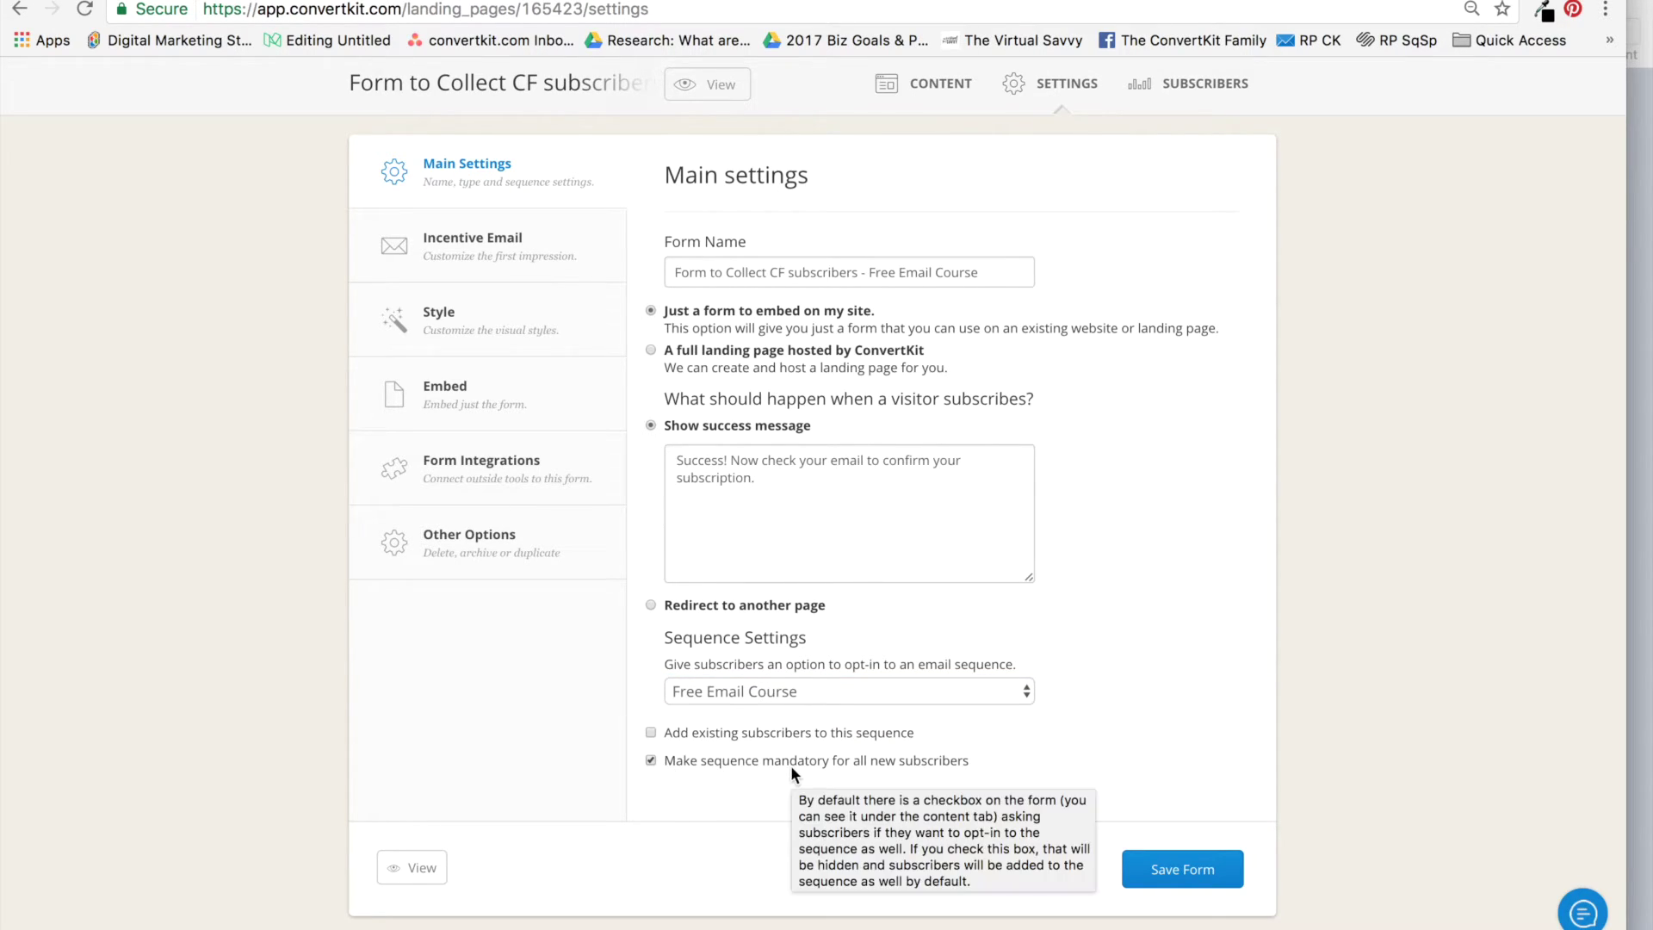
Check the form's incentive email settings, then save the form from Main settings.
click(434, 264)
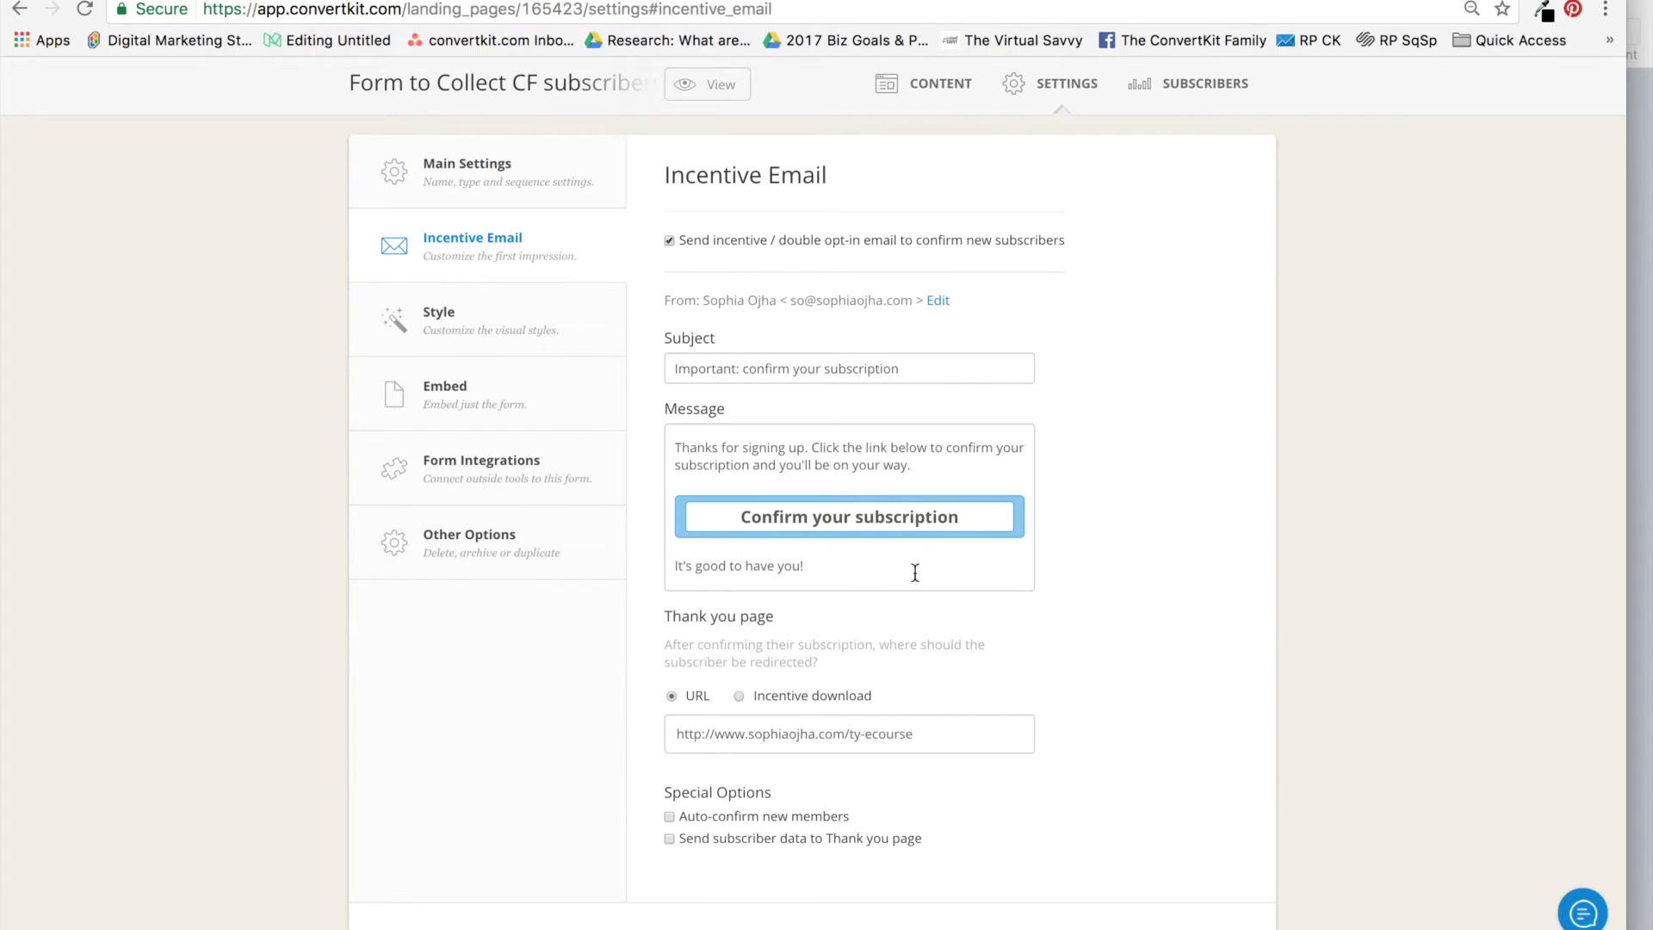
click(549, 207)
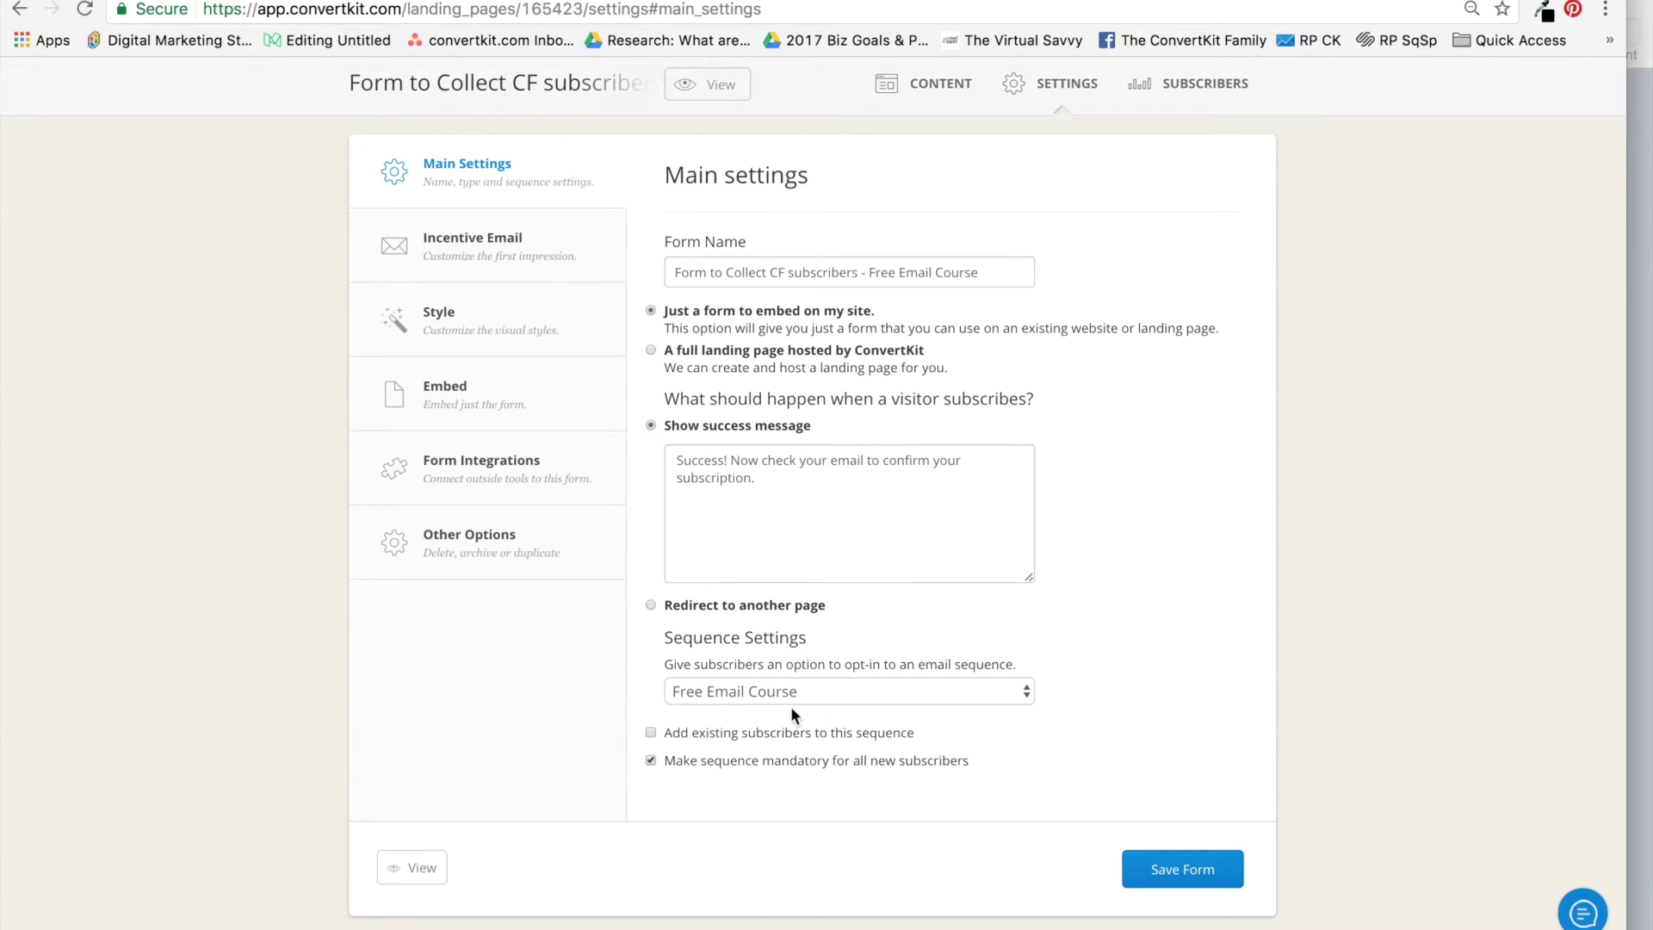
click(1186, 882)
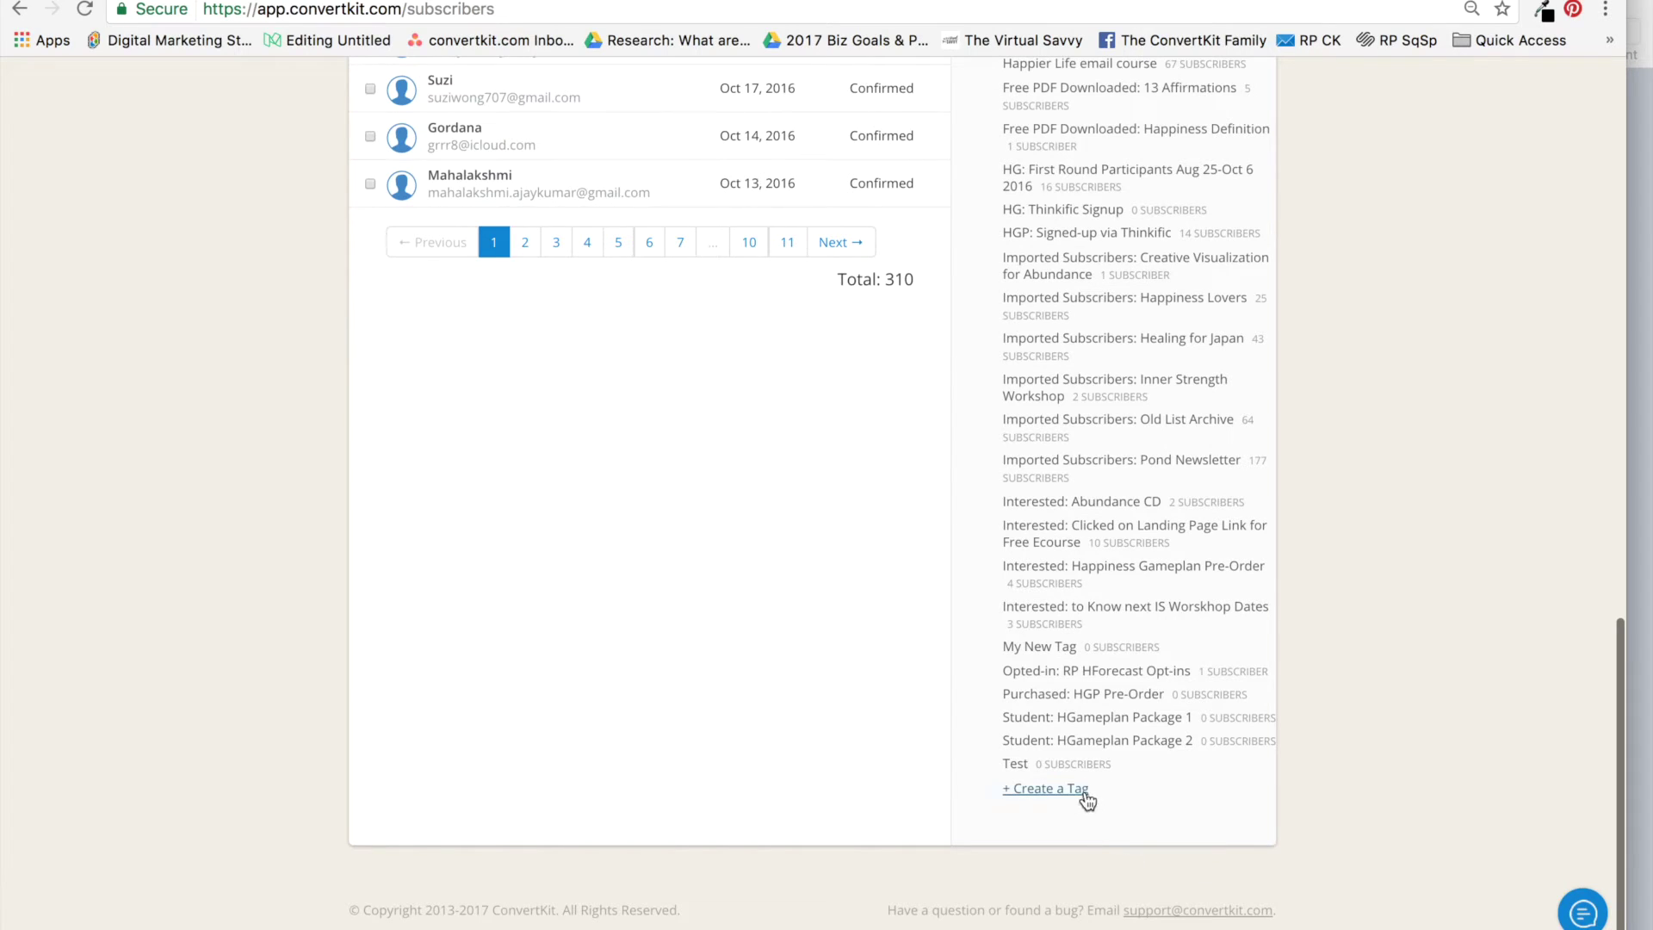
Create the tag 'Opt-in: Free Email Course - via CF' and find it in the tag list.
click(1083, 794)
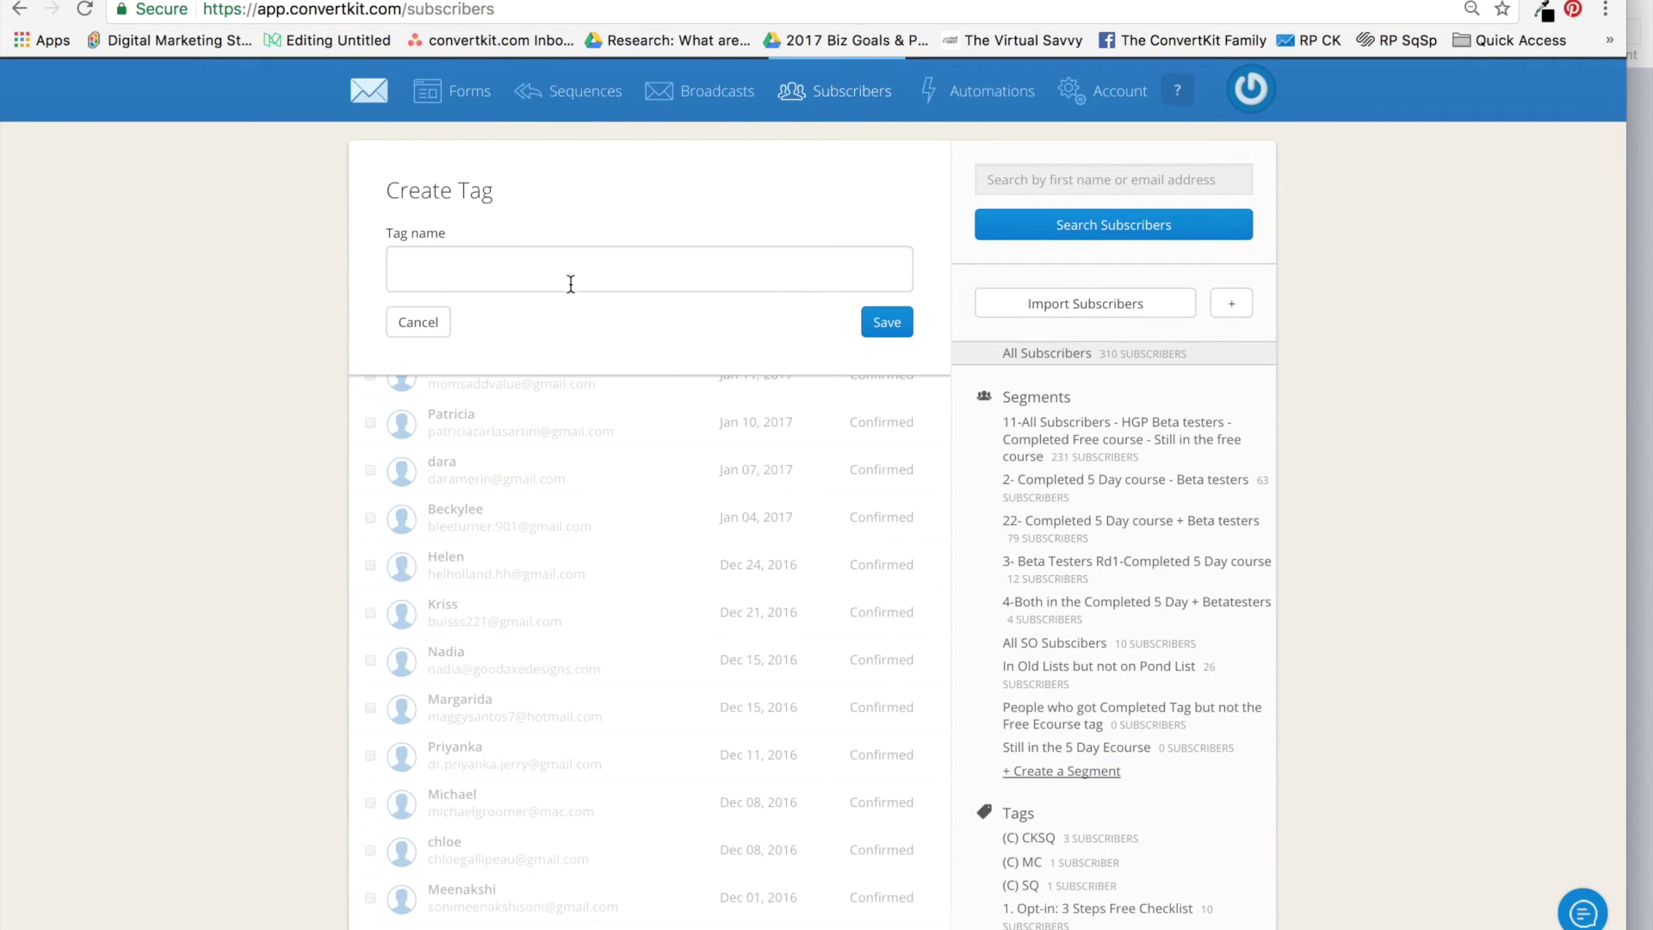
click(571, 274)
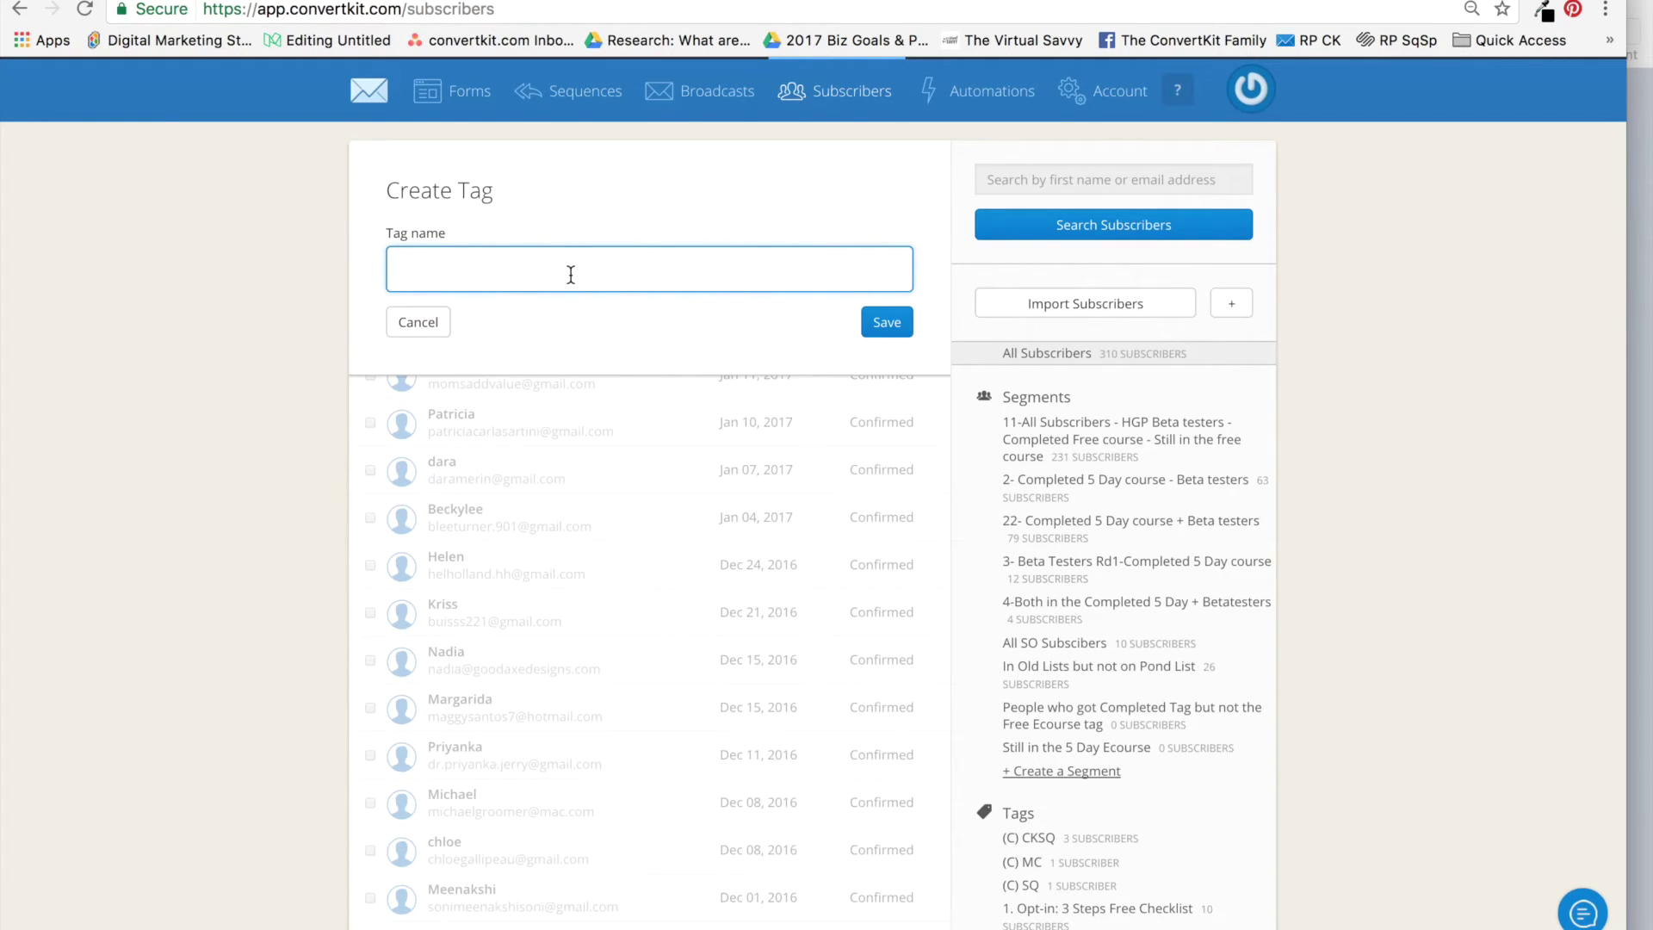
text(Free Email Course - via)
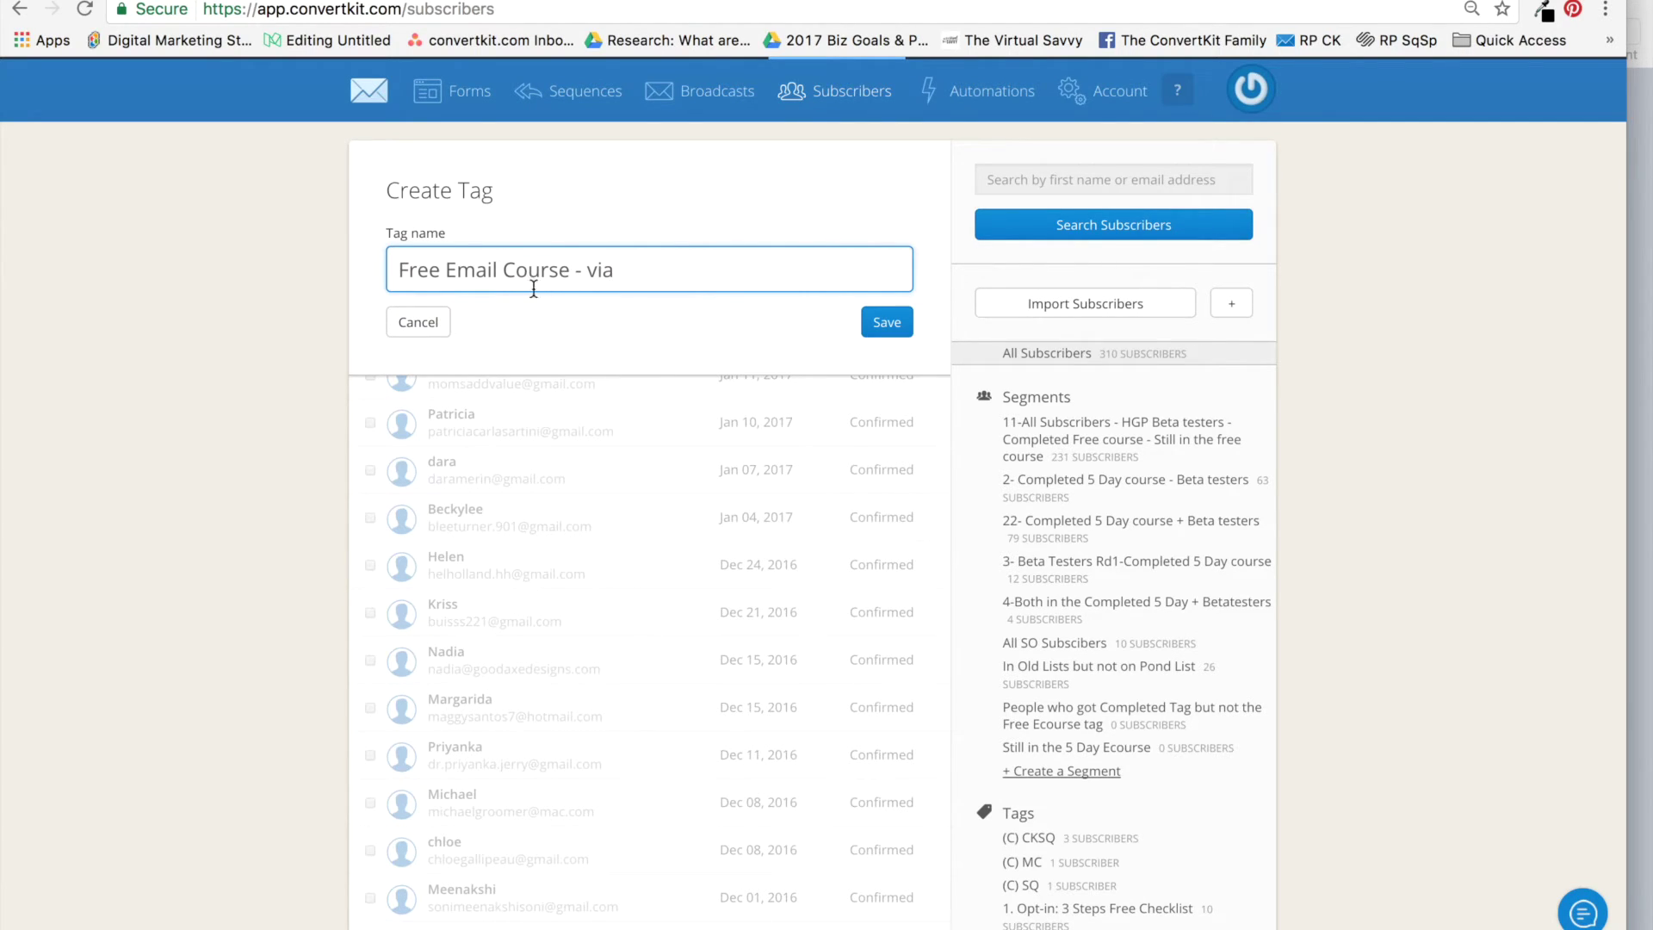
click(401, 270)
text(Opt-in)
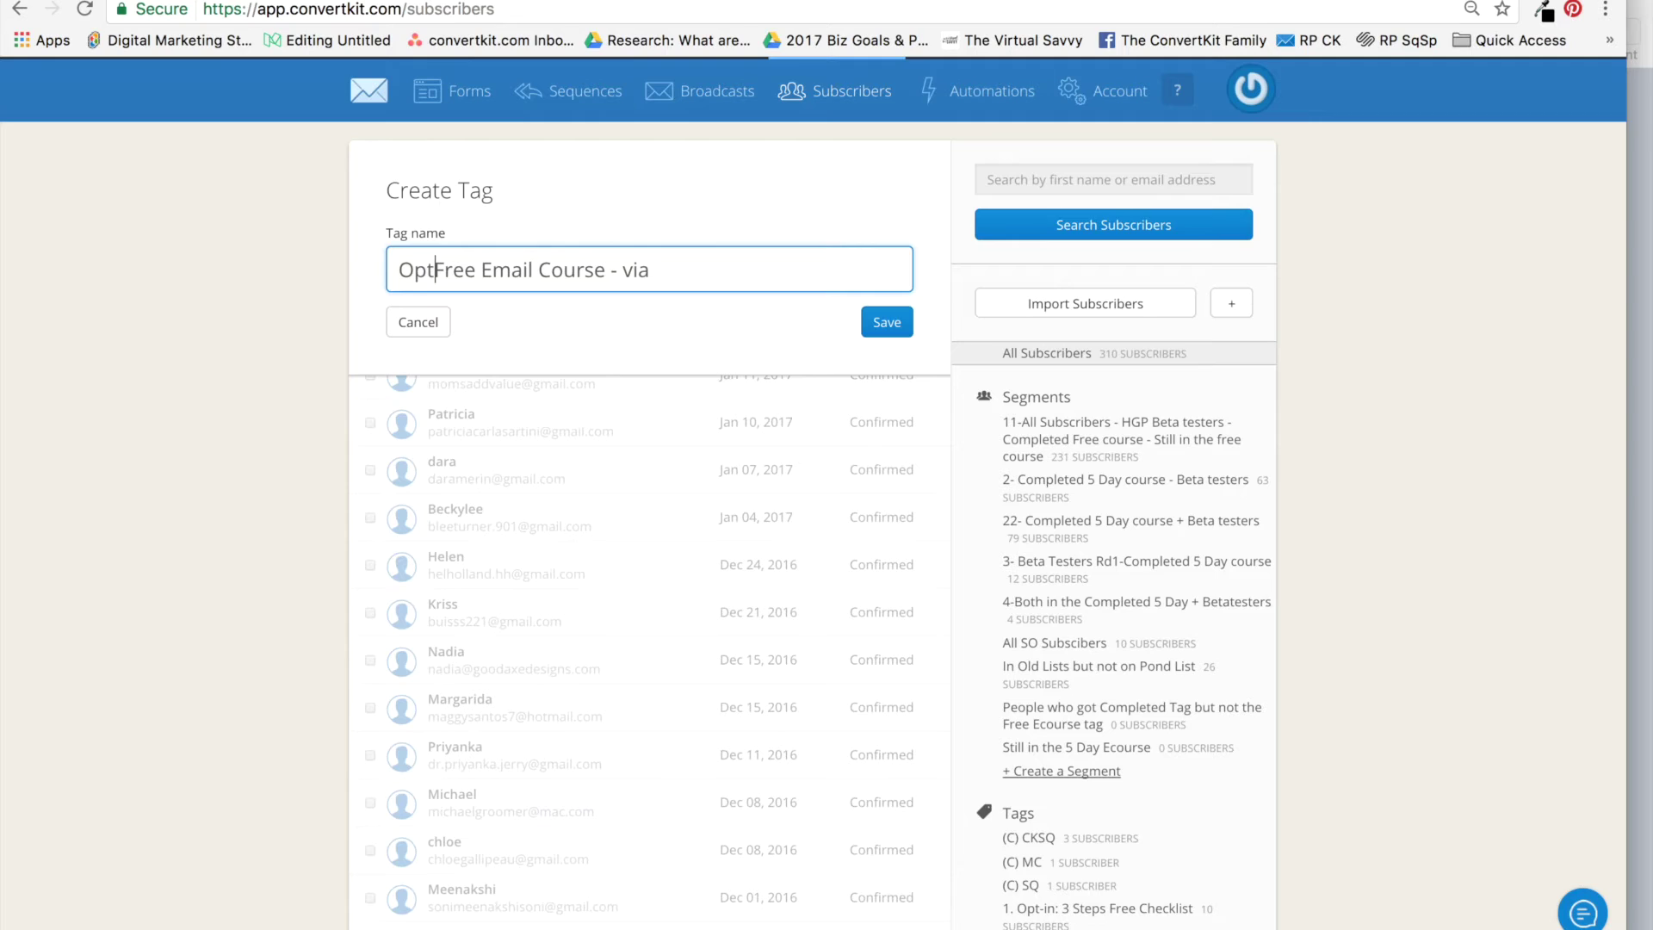
text(: )
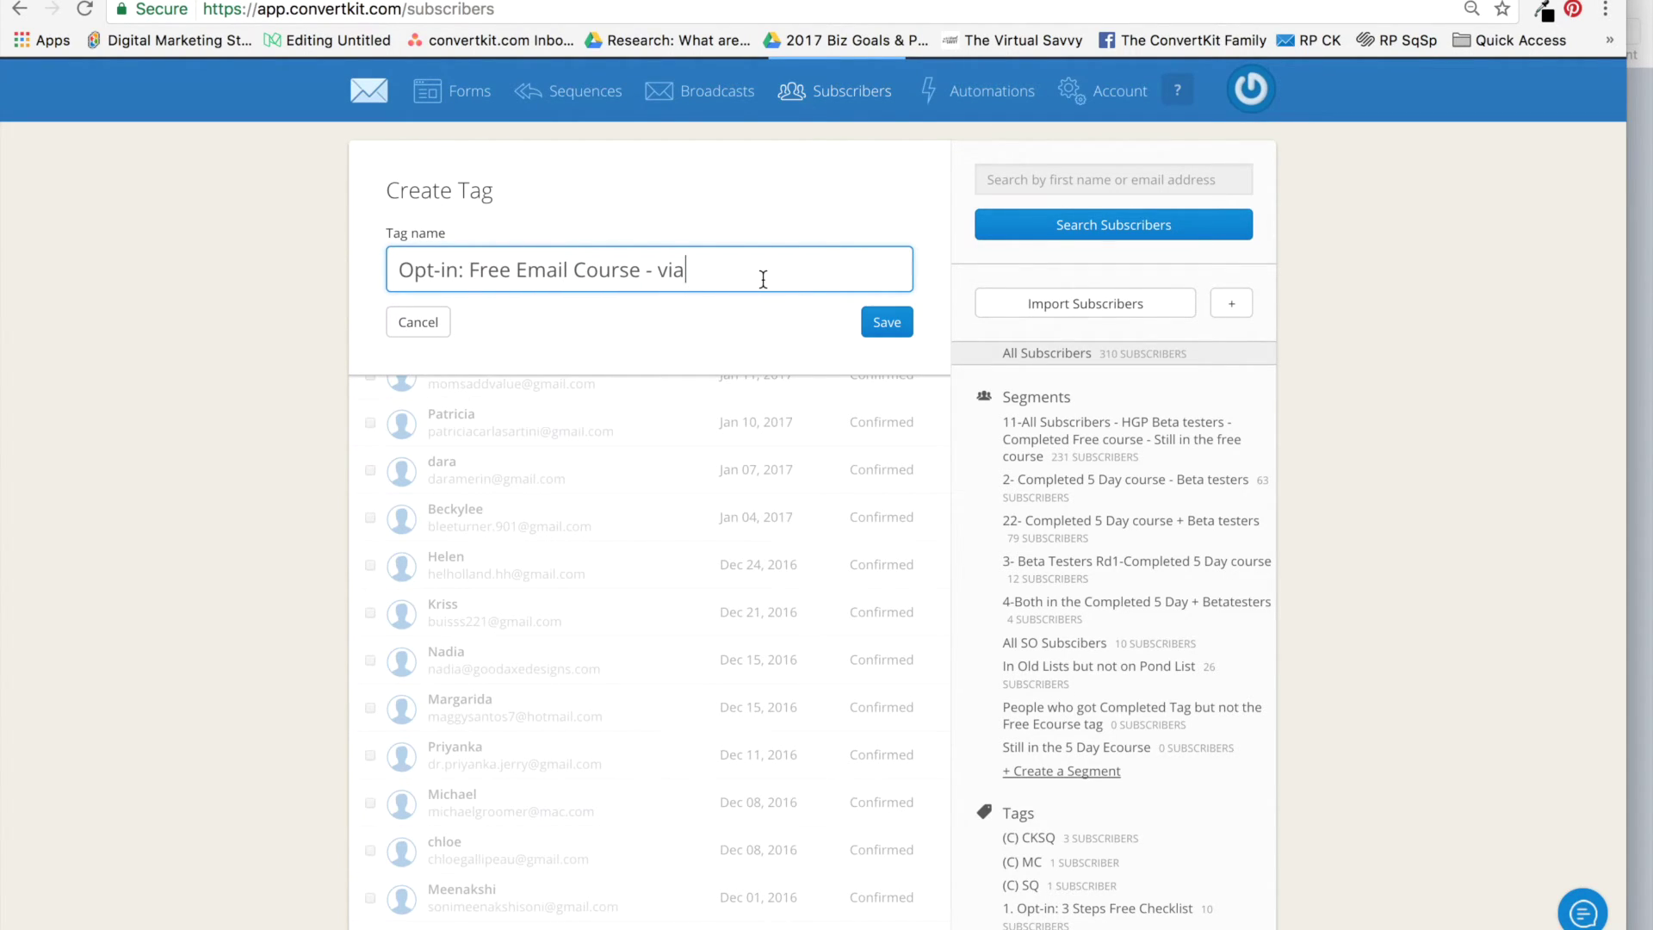
text( CF)
click(879, 325)
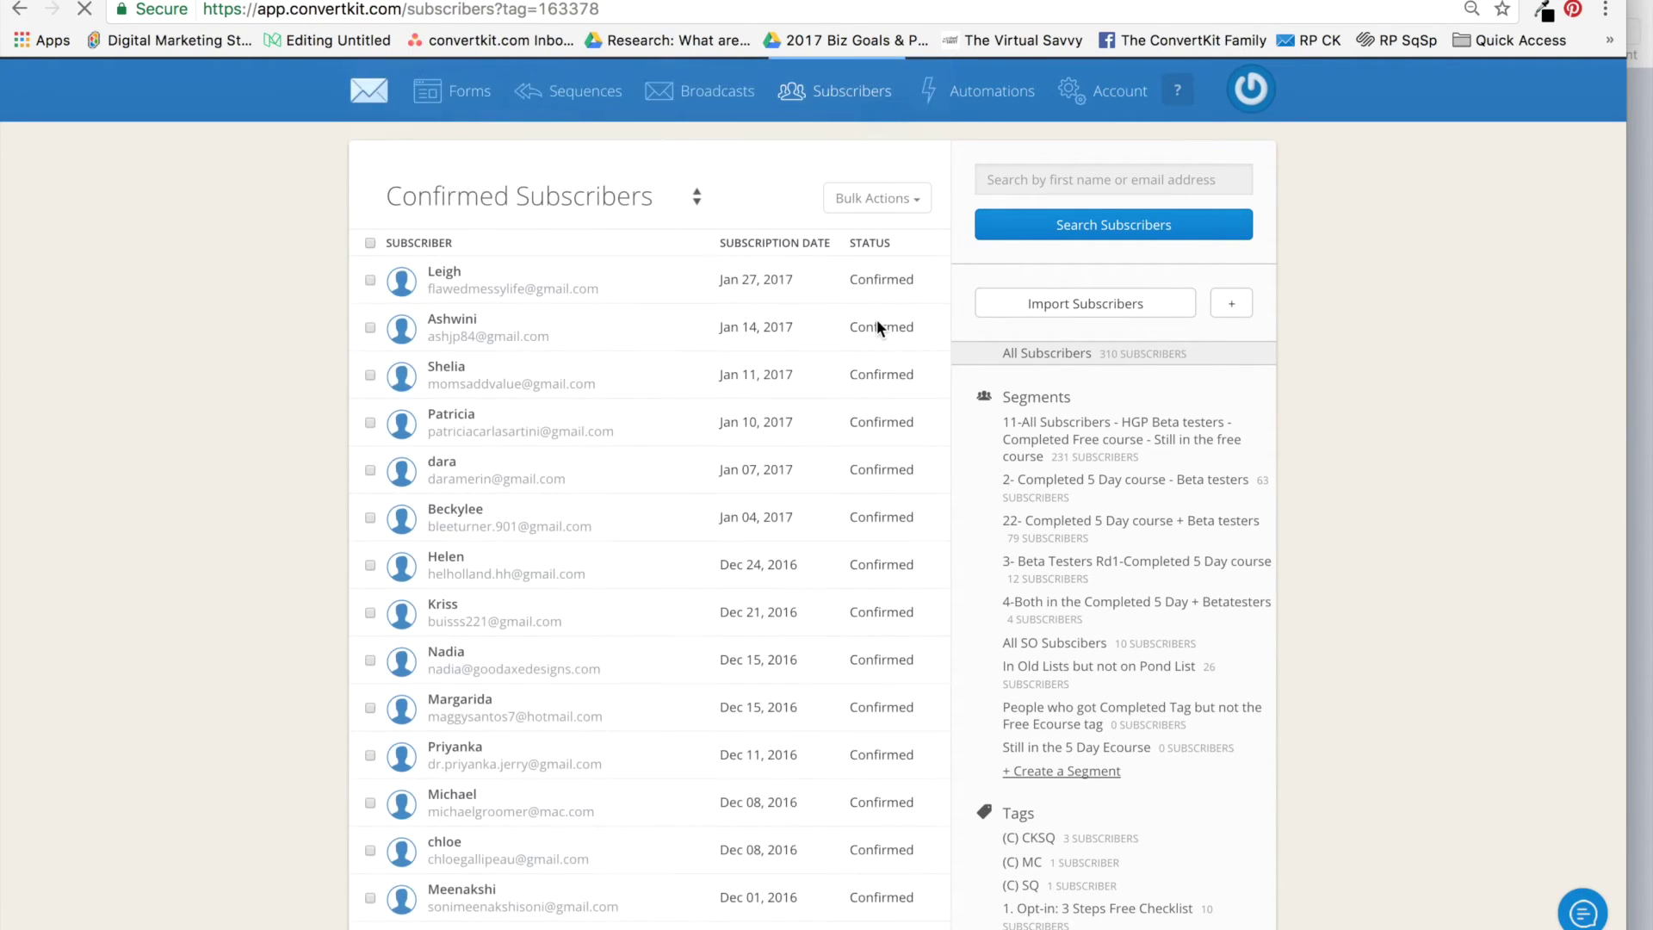
scroll(1231, 823, down, 5)
scroll(1232, 821, down, 9)
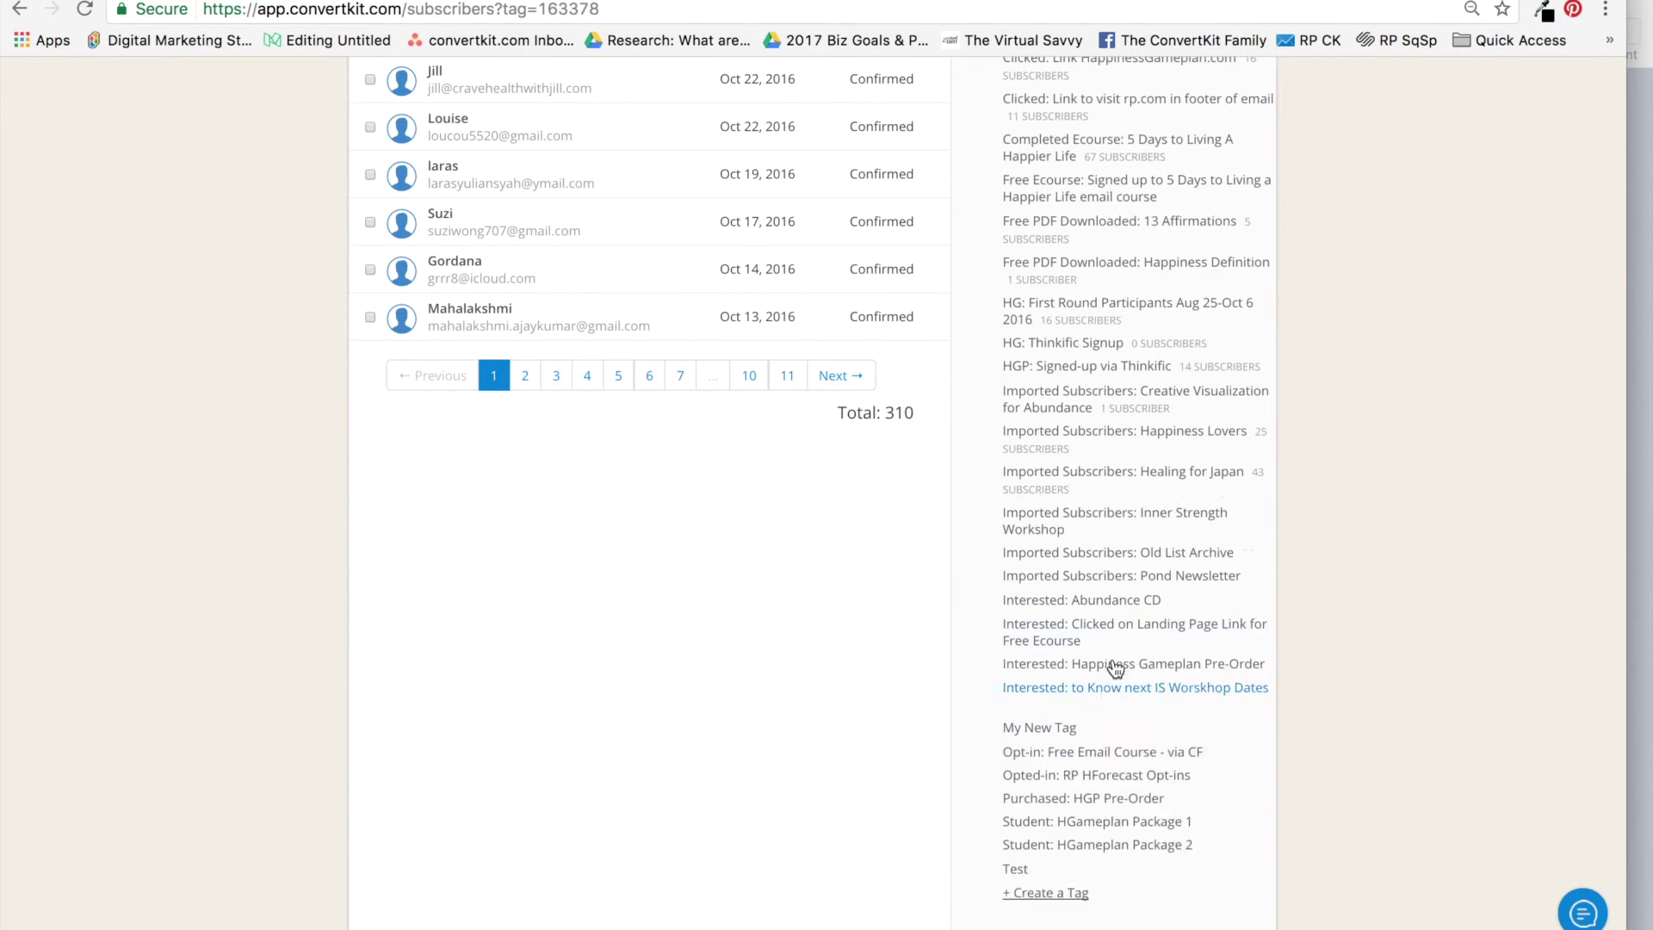
scroll(1171, 773, down, 2)
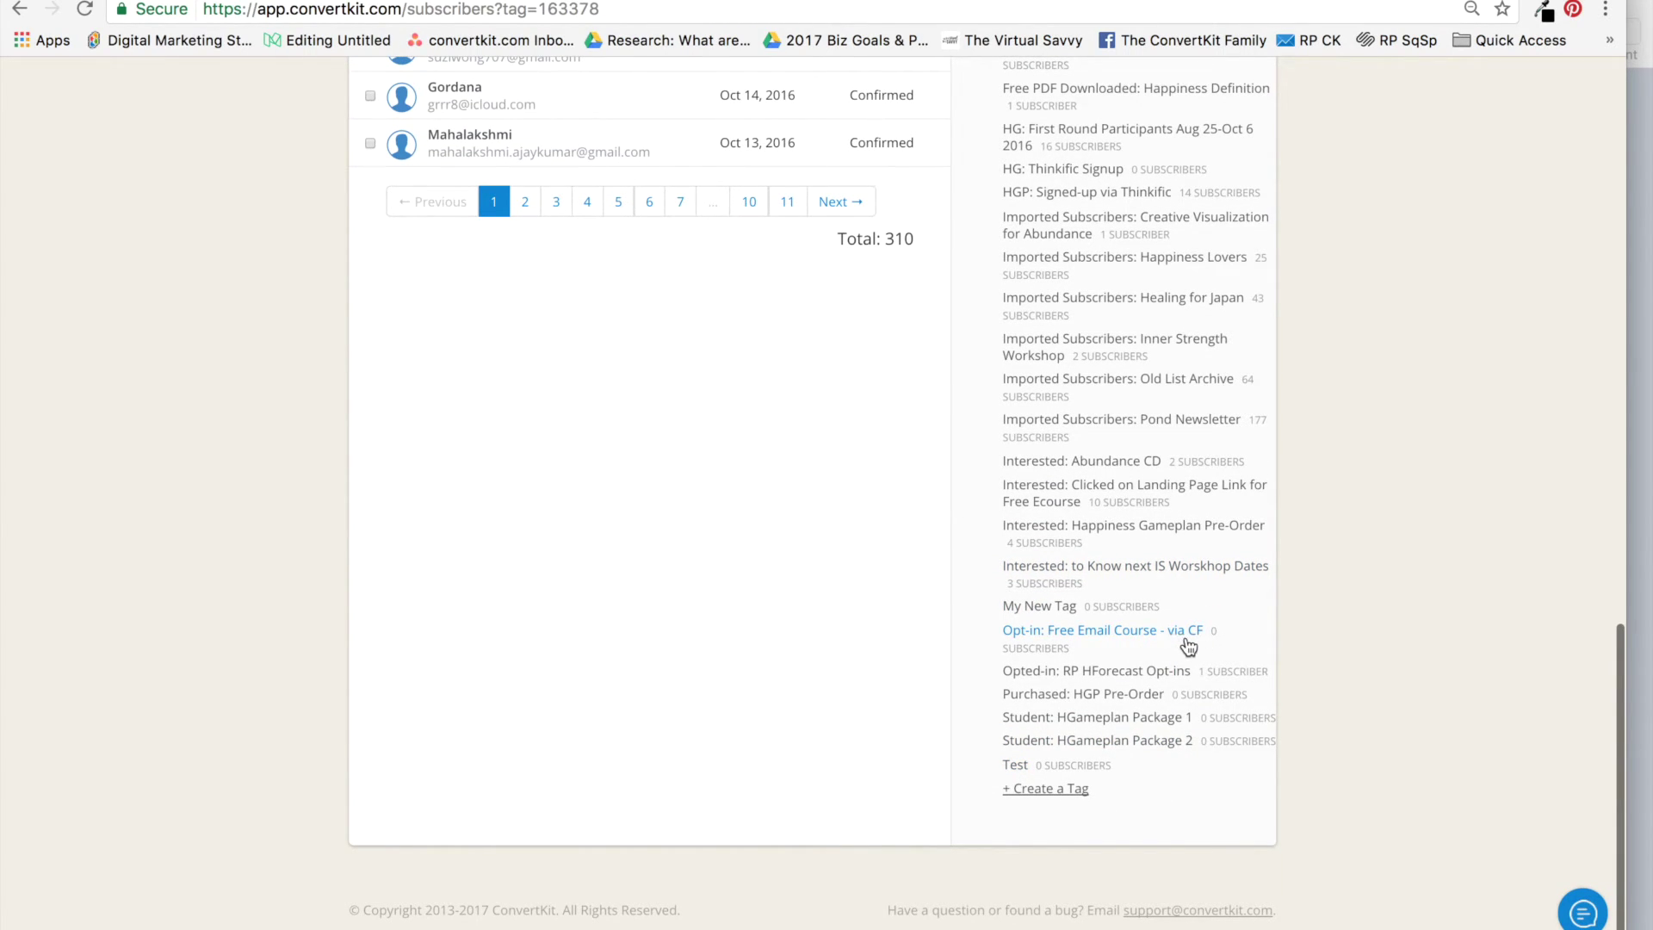
scroll(1189, 646, up, 15)
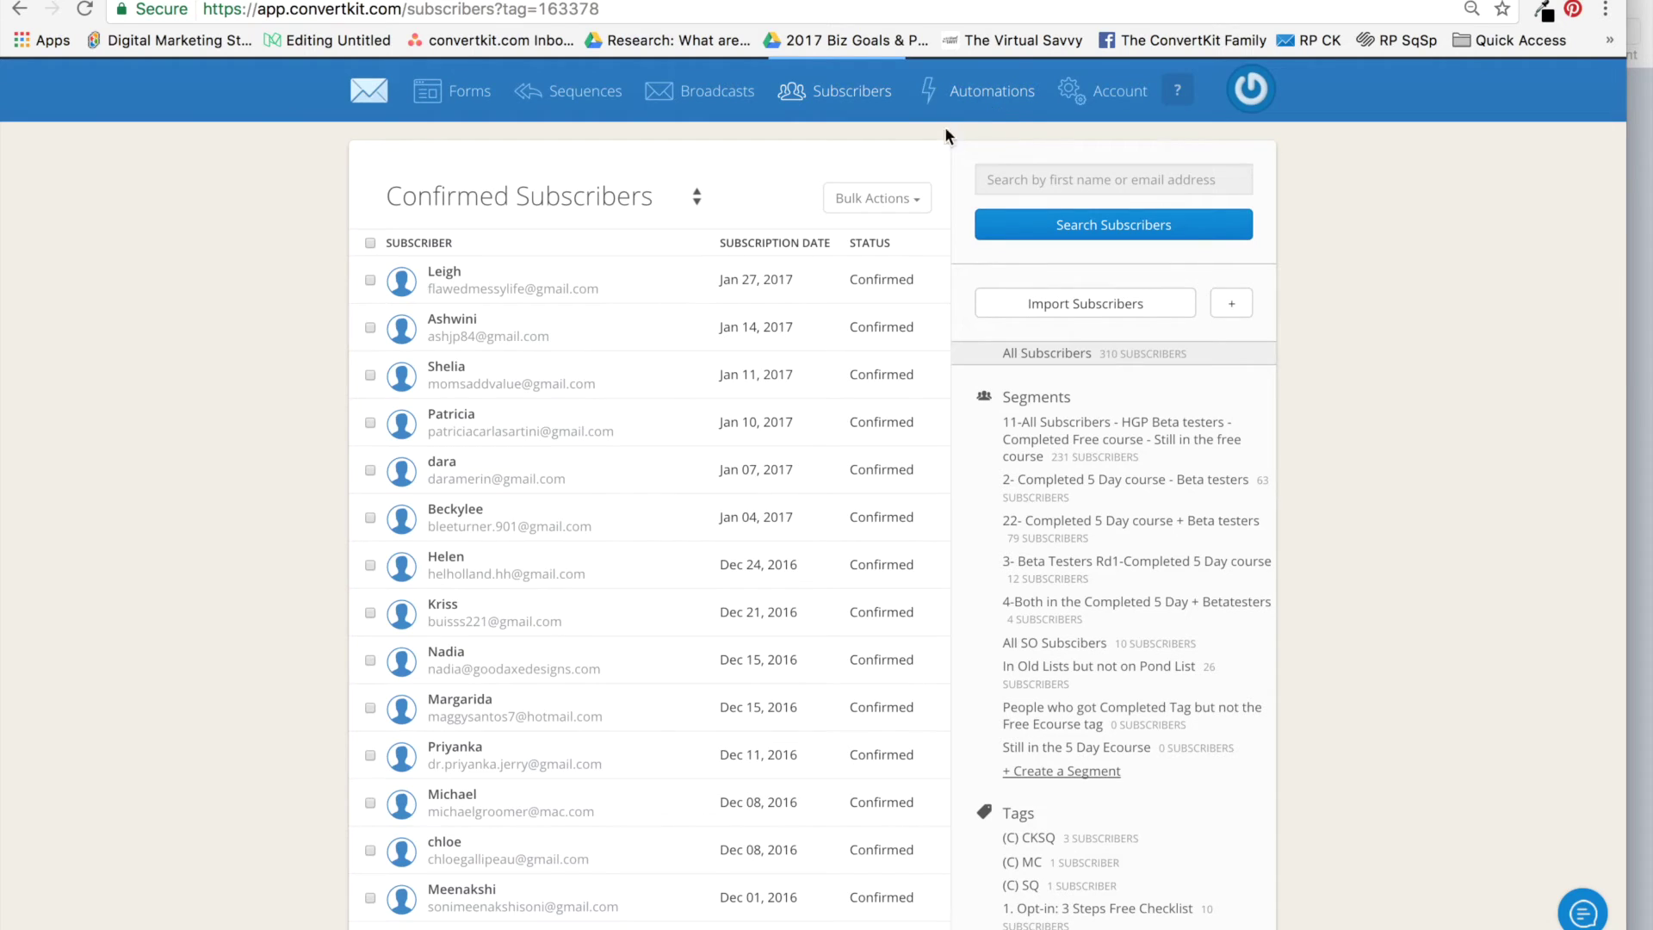
Add a rule triggered by subscribing to 'Form to Collect CF subscribers - Free Email Course'.
click(983, 112)
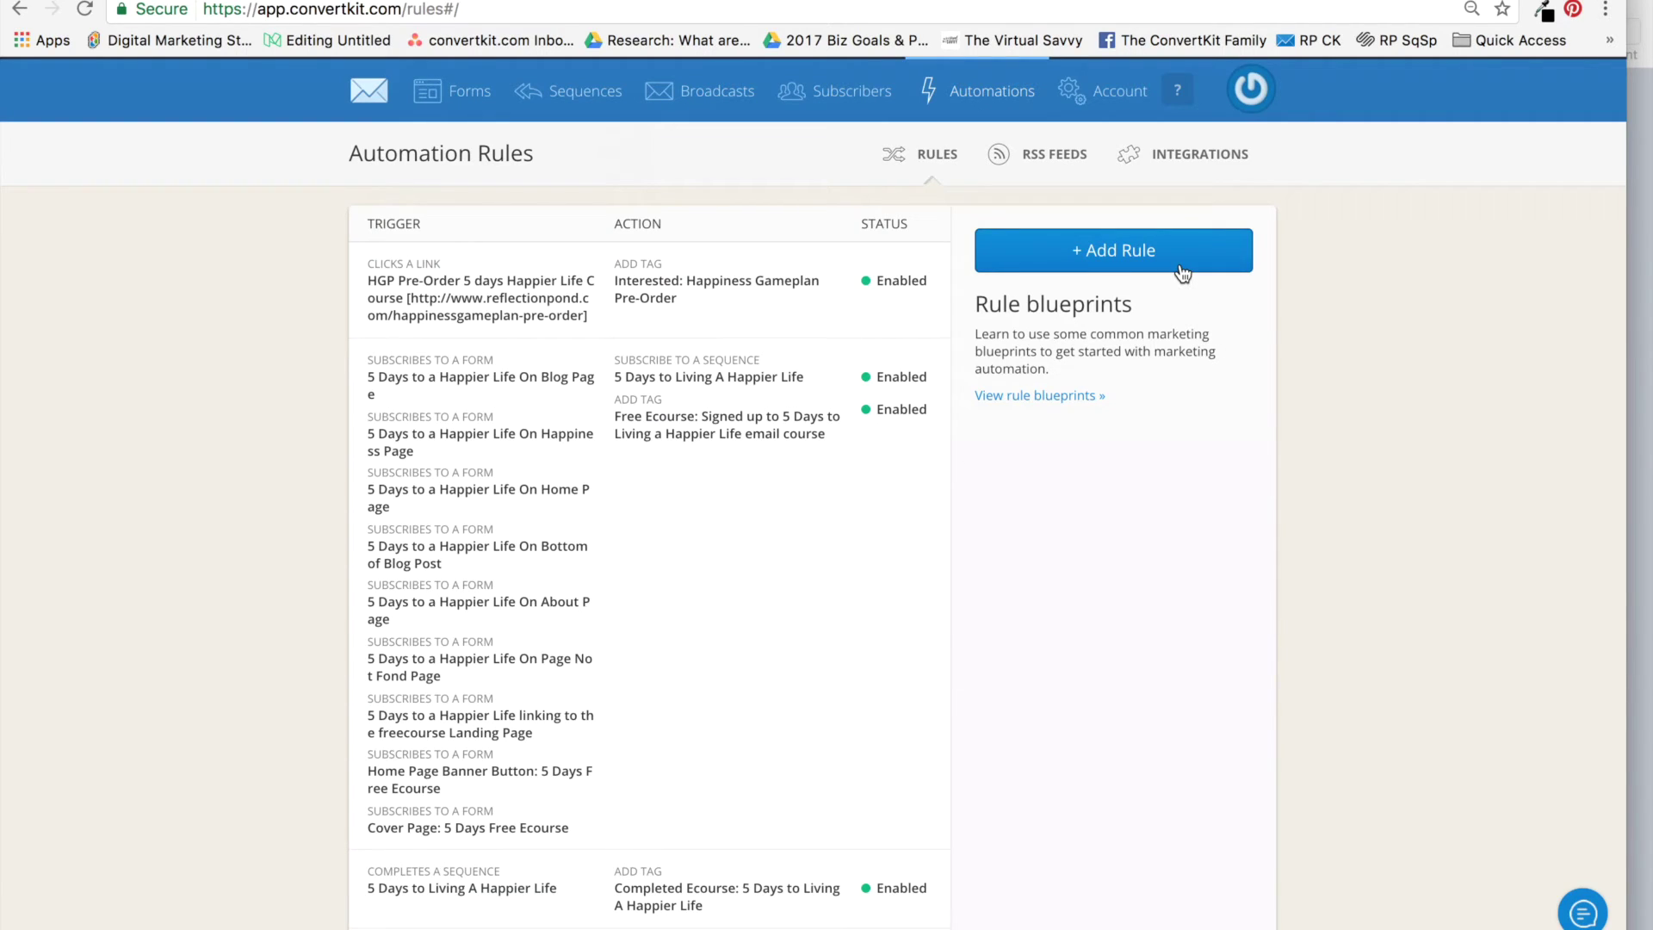
click(1182, 273)
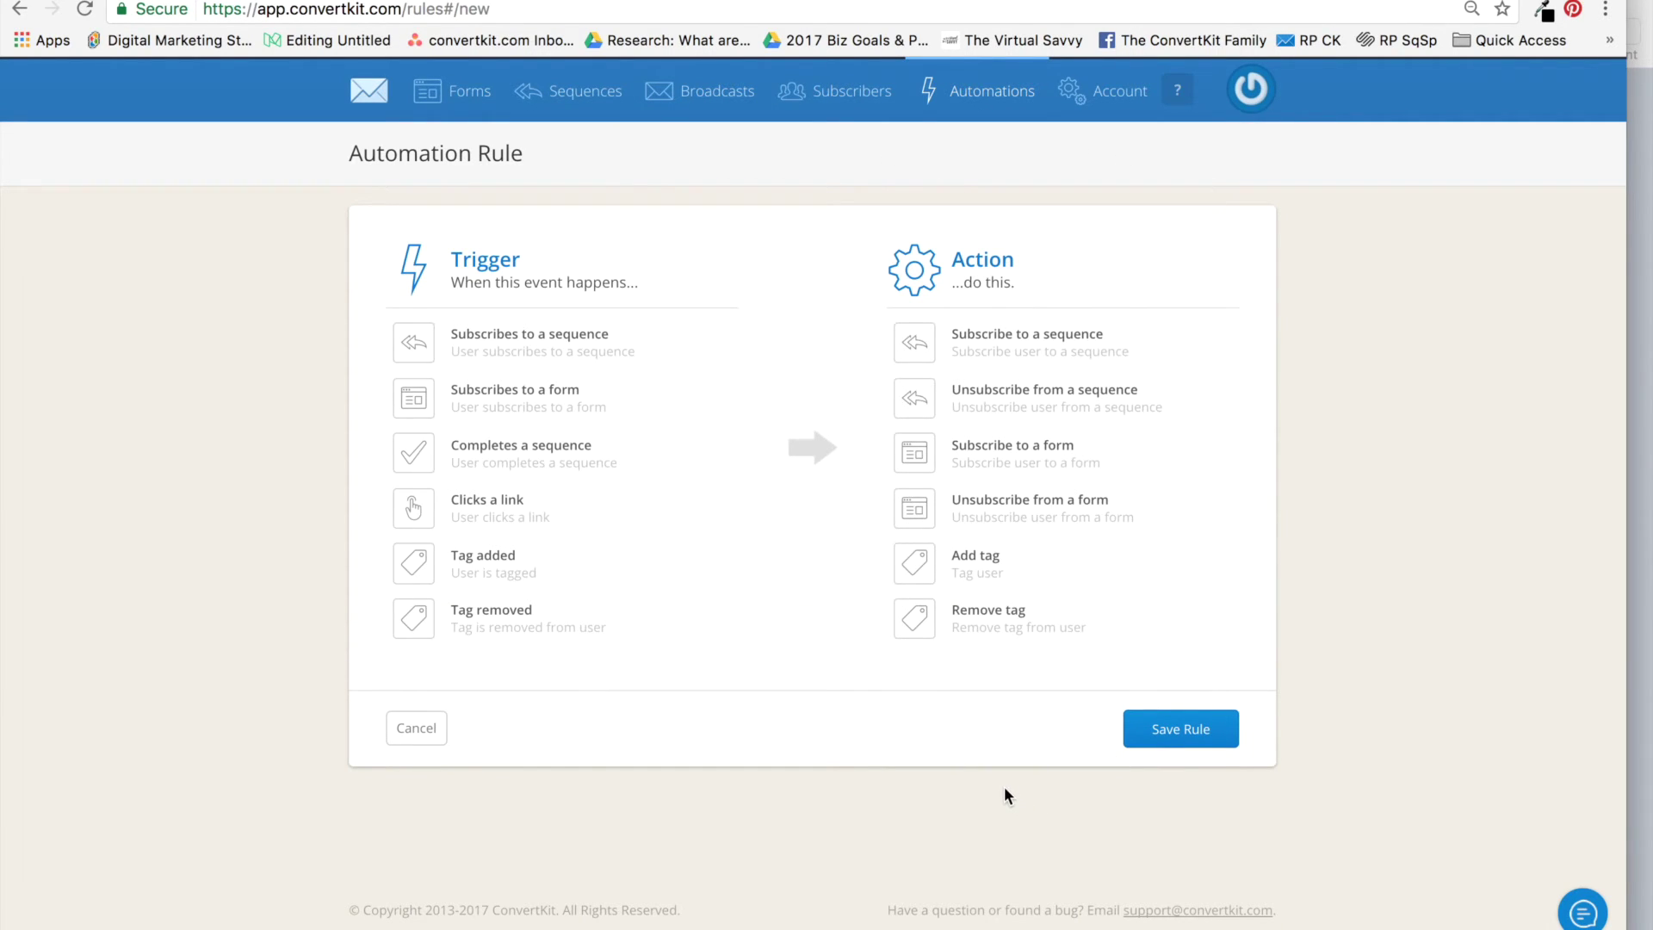
click(625, 415)
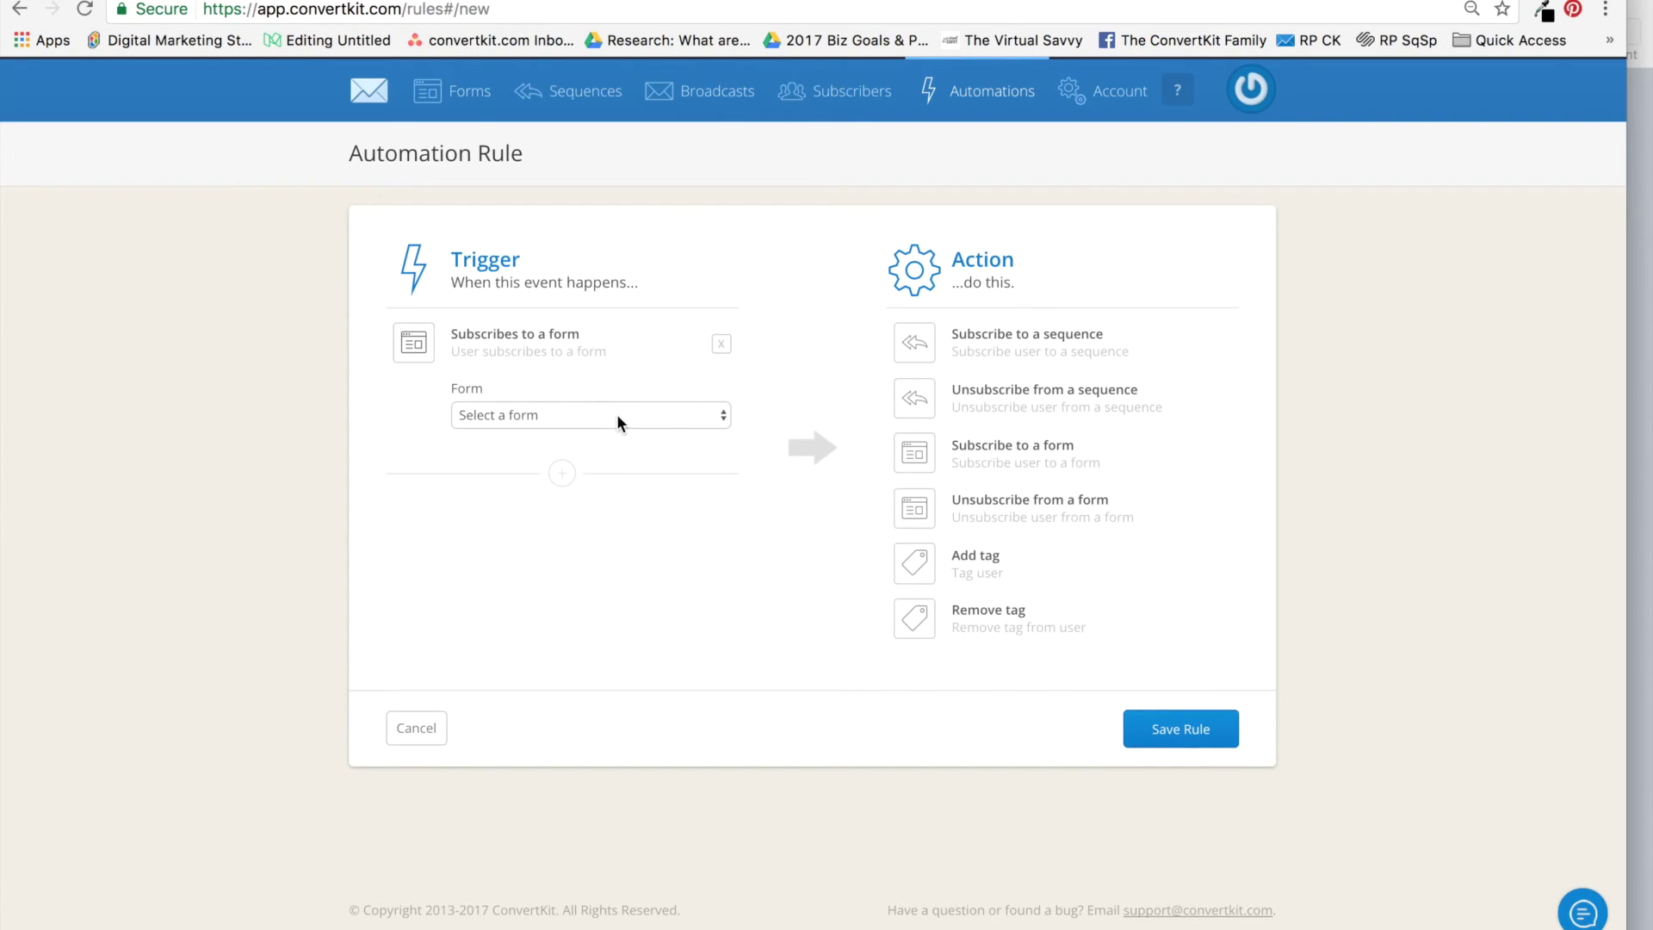
click(616, 413)
scroll(624, 820, down, 1)
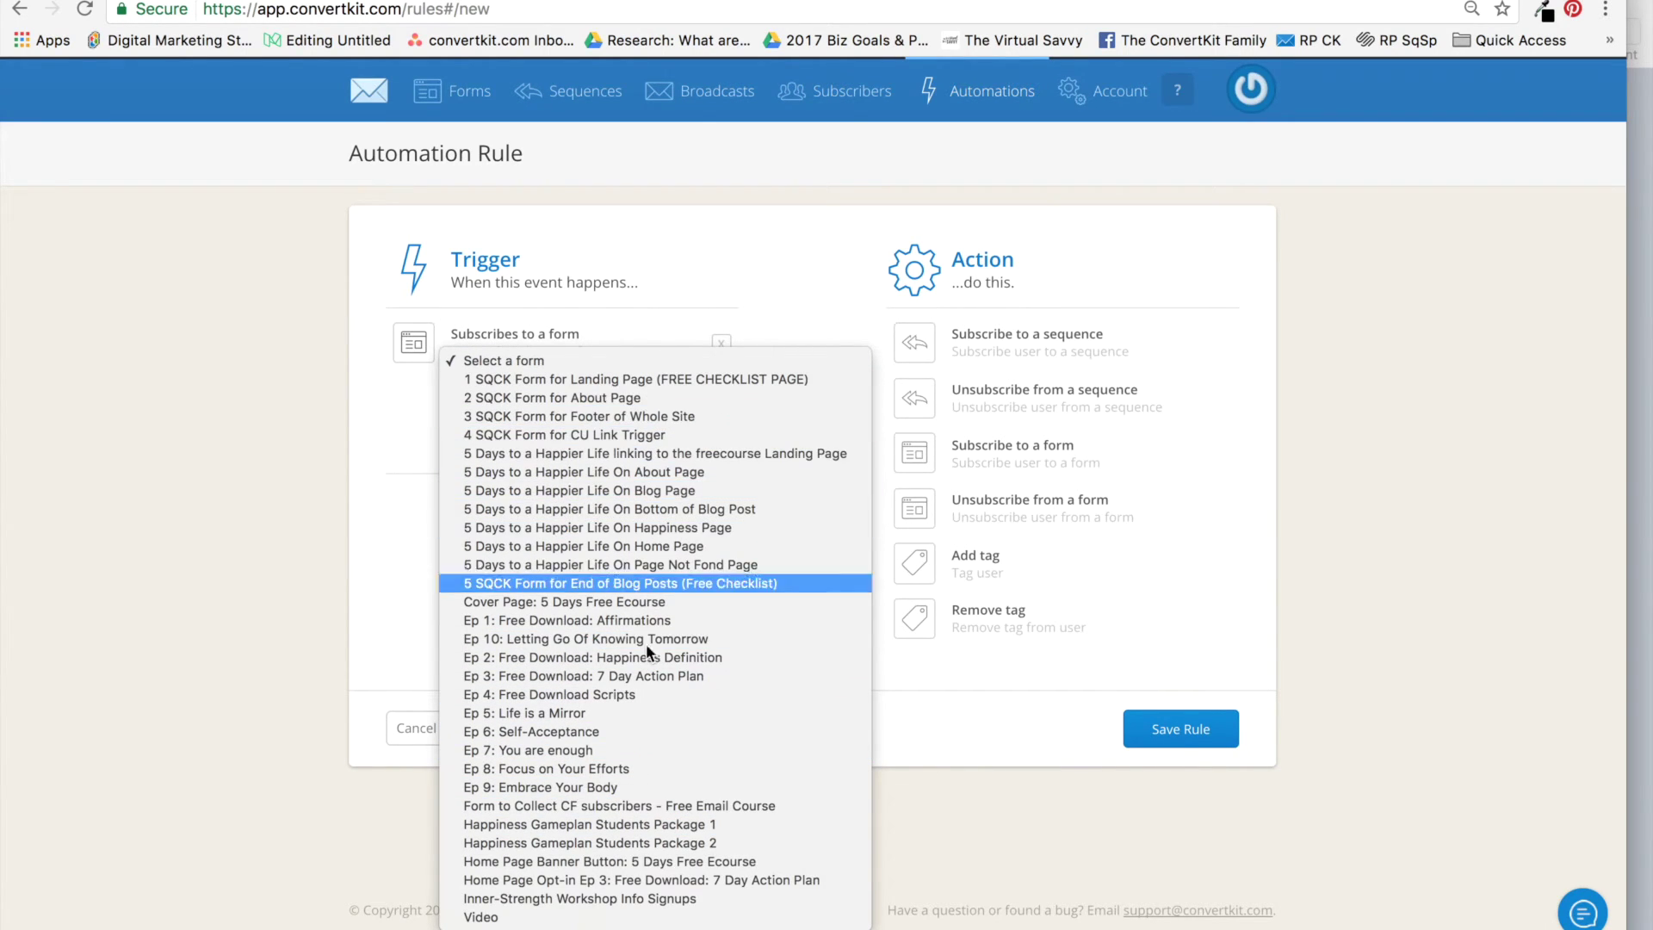
click(658, 804)
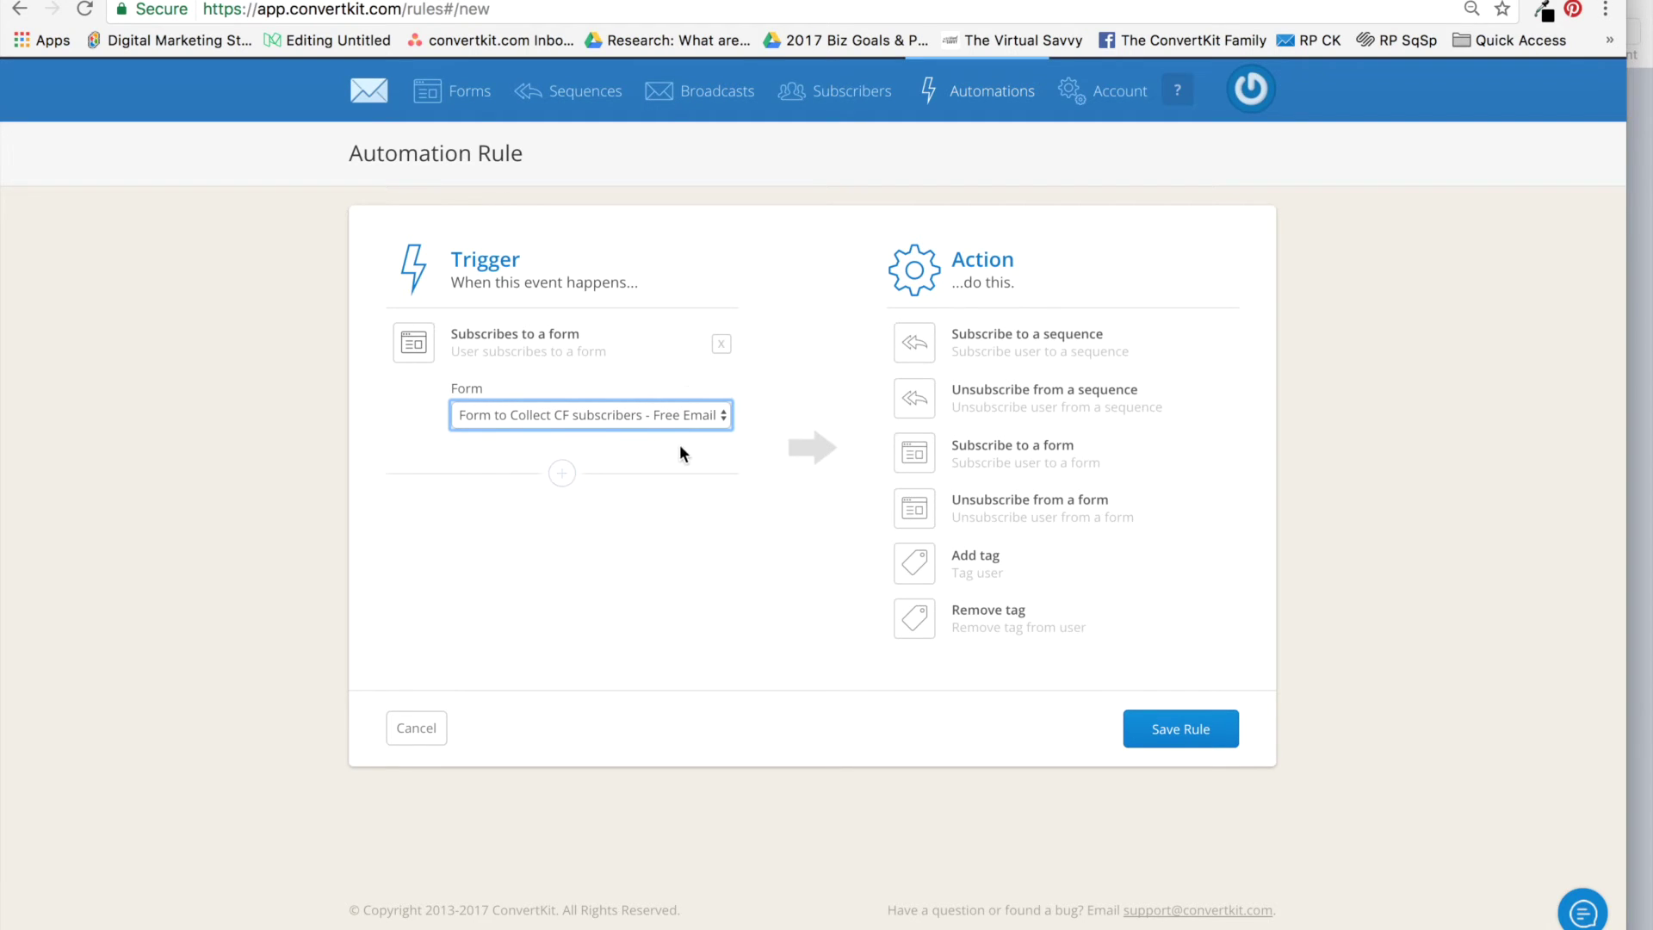
click(978, 577)
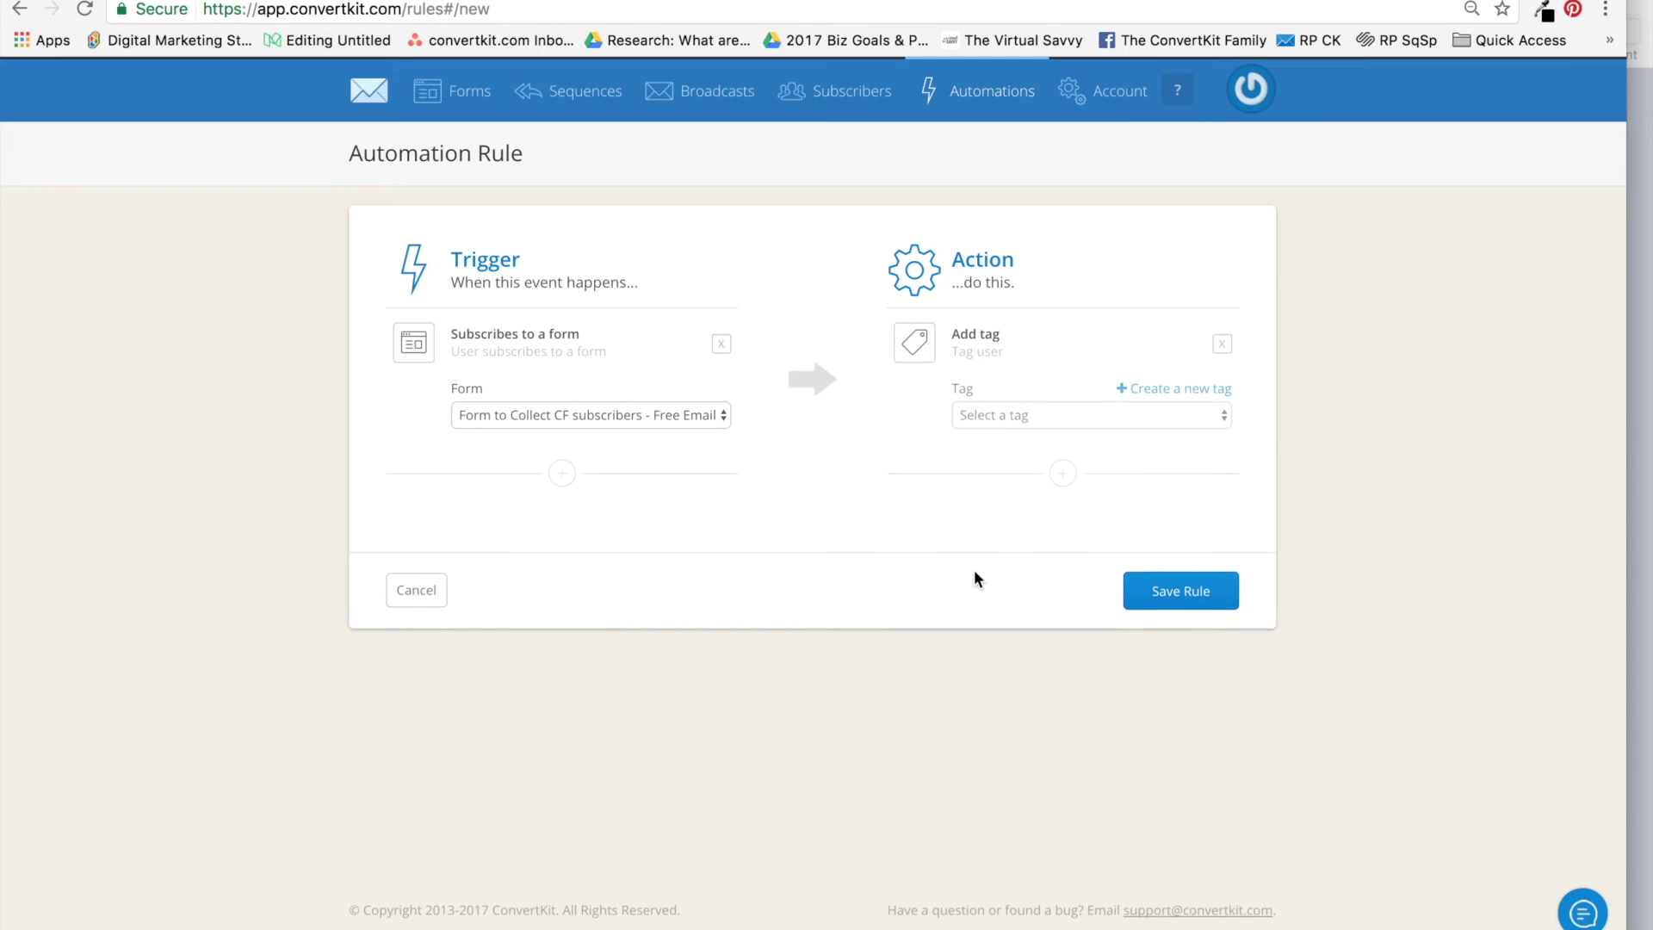
Choose 'Opt-in: Free Email Course - via CF' as the tag the rule adds.
click(1194, 420)
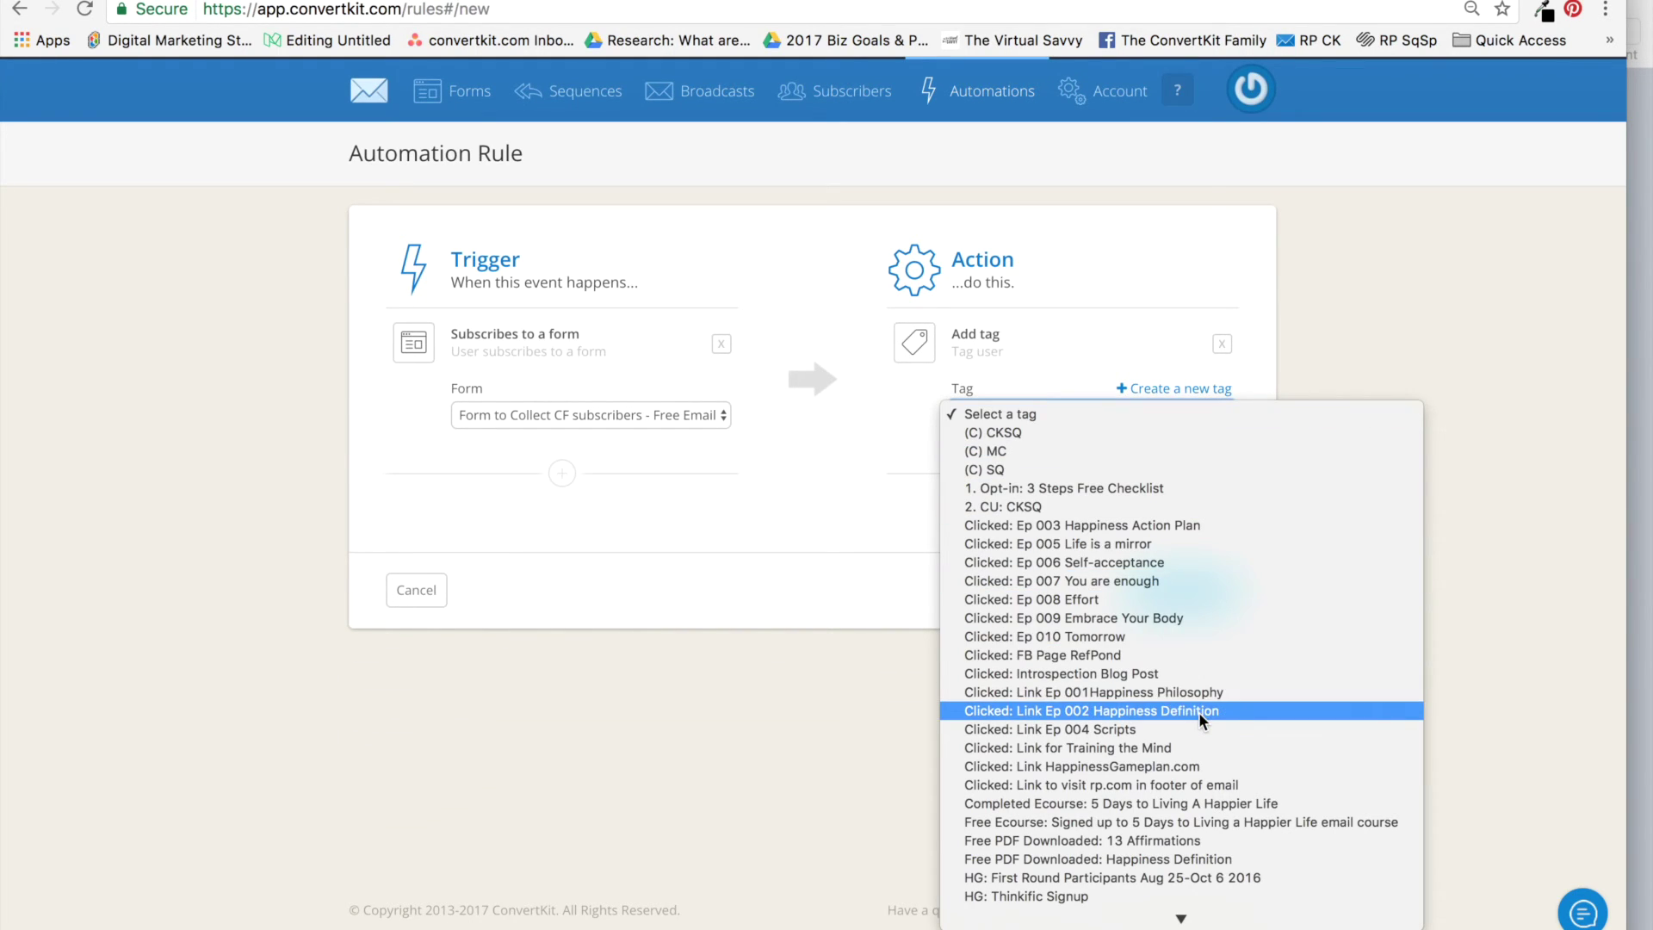
scroll(1199, 711, down, 5)
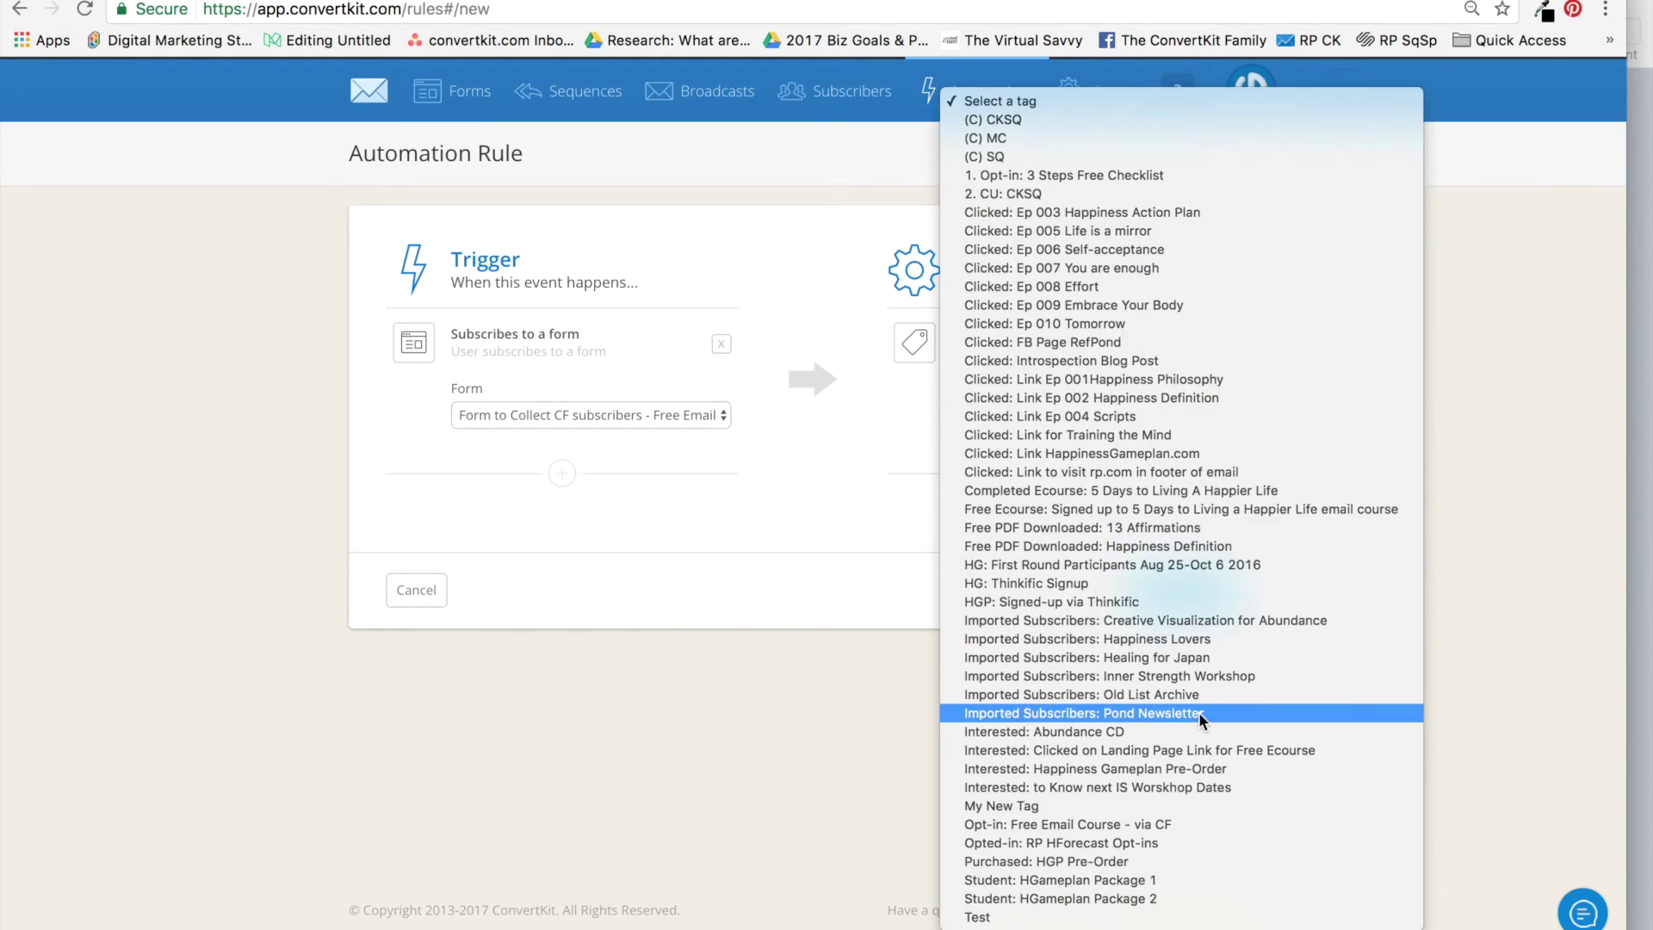
click(1186, 824)
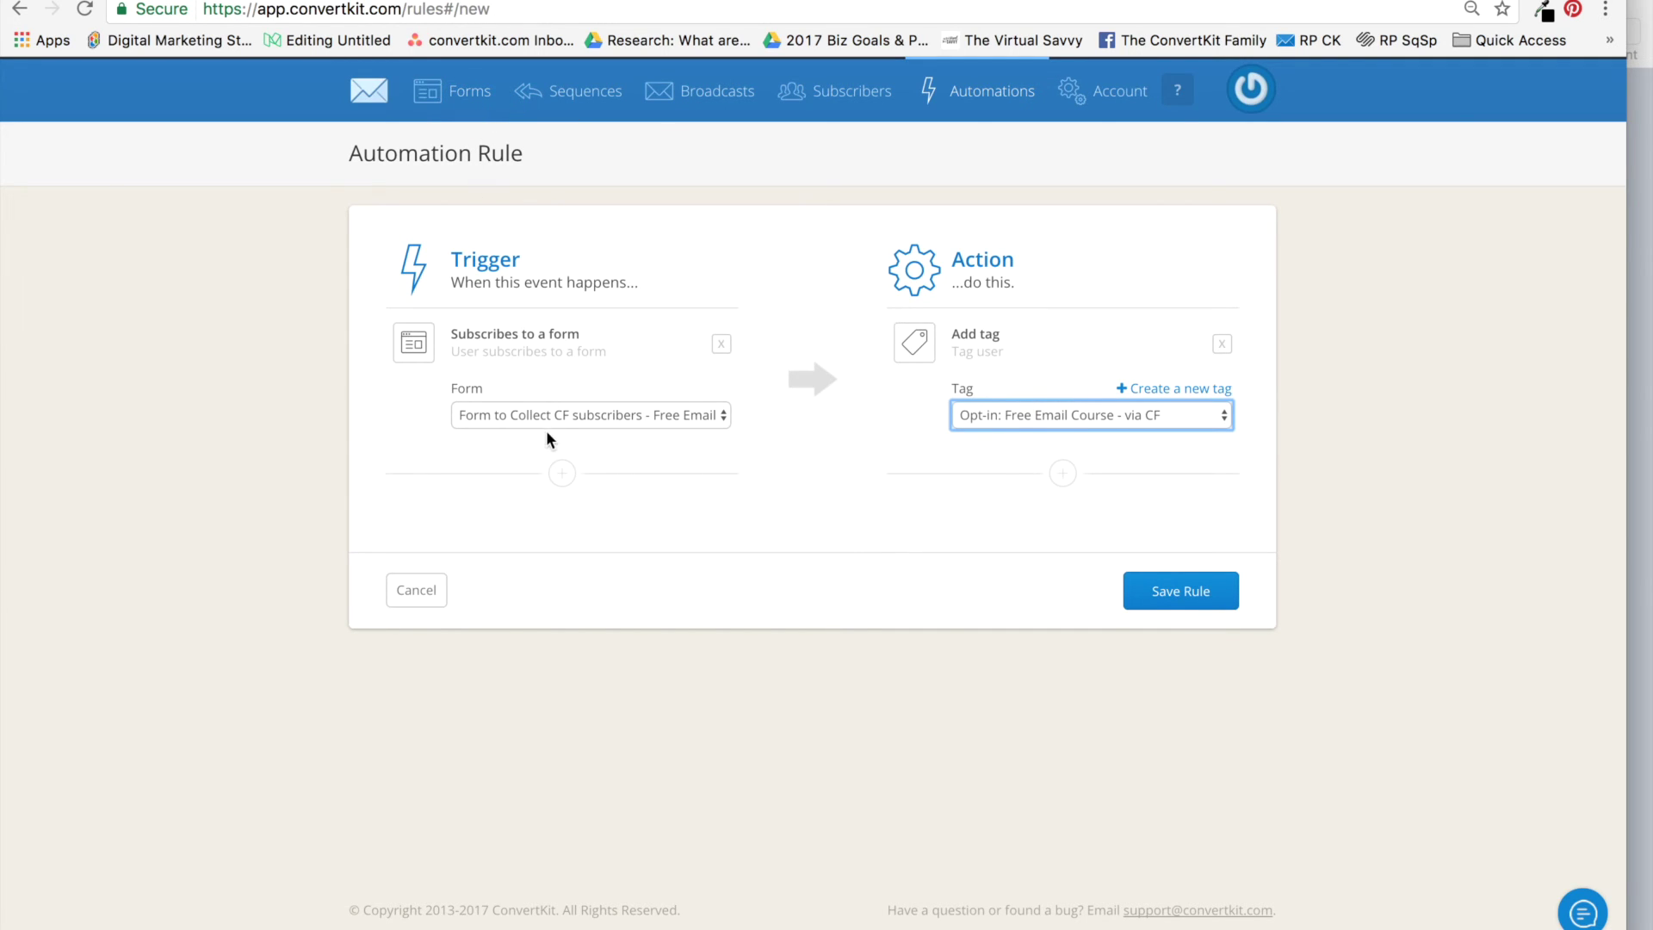
click(1063, 473)
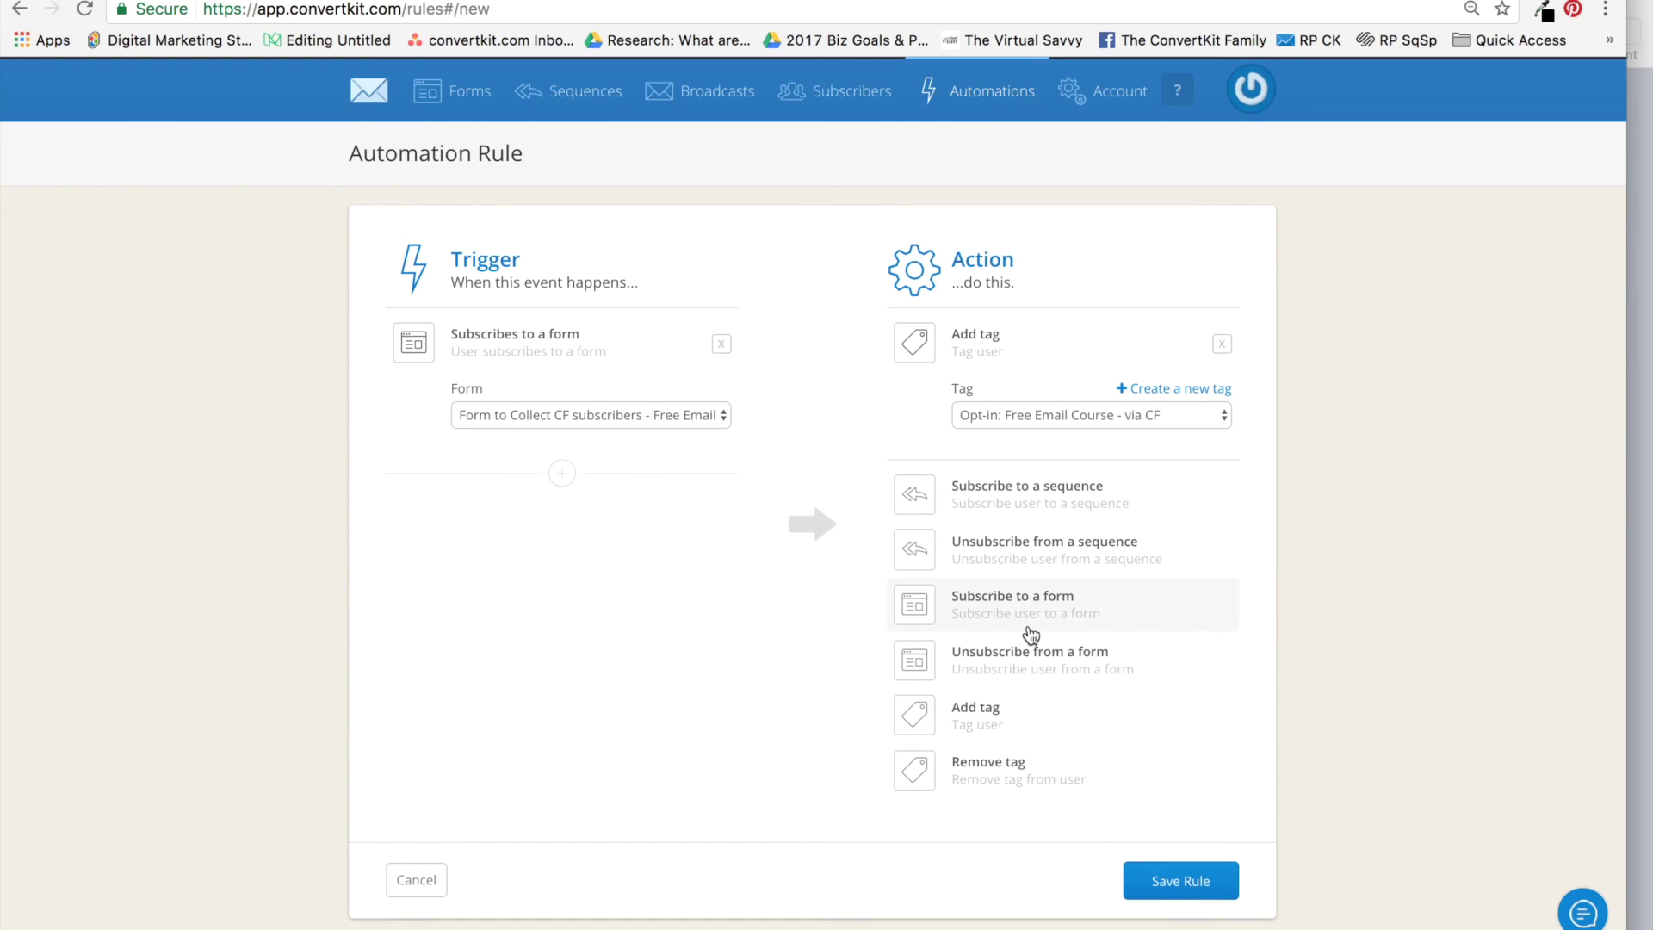
click(1046, 516)
click(1028, 564)
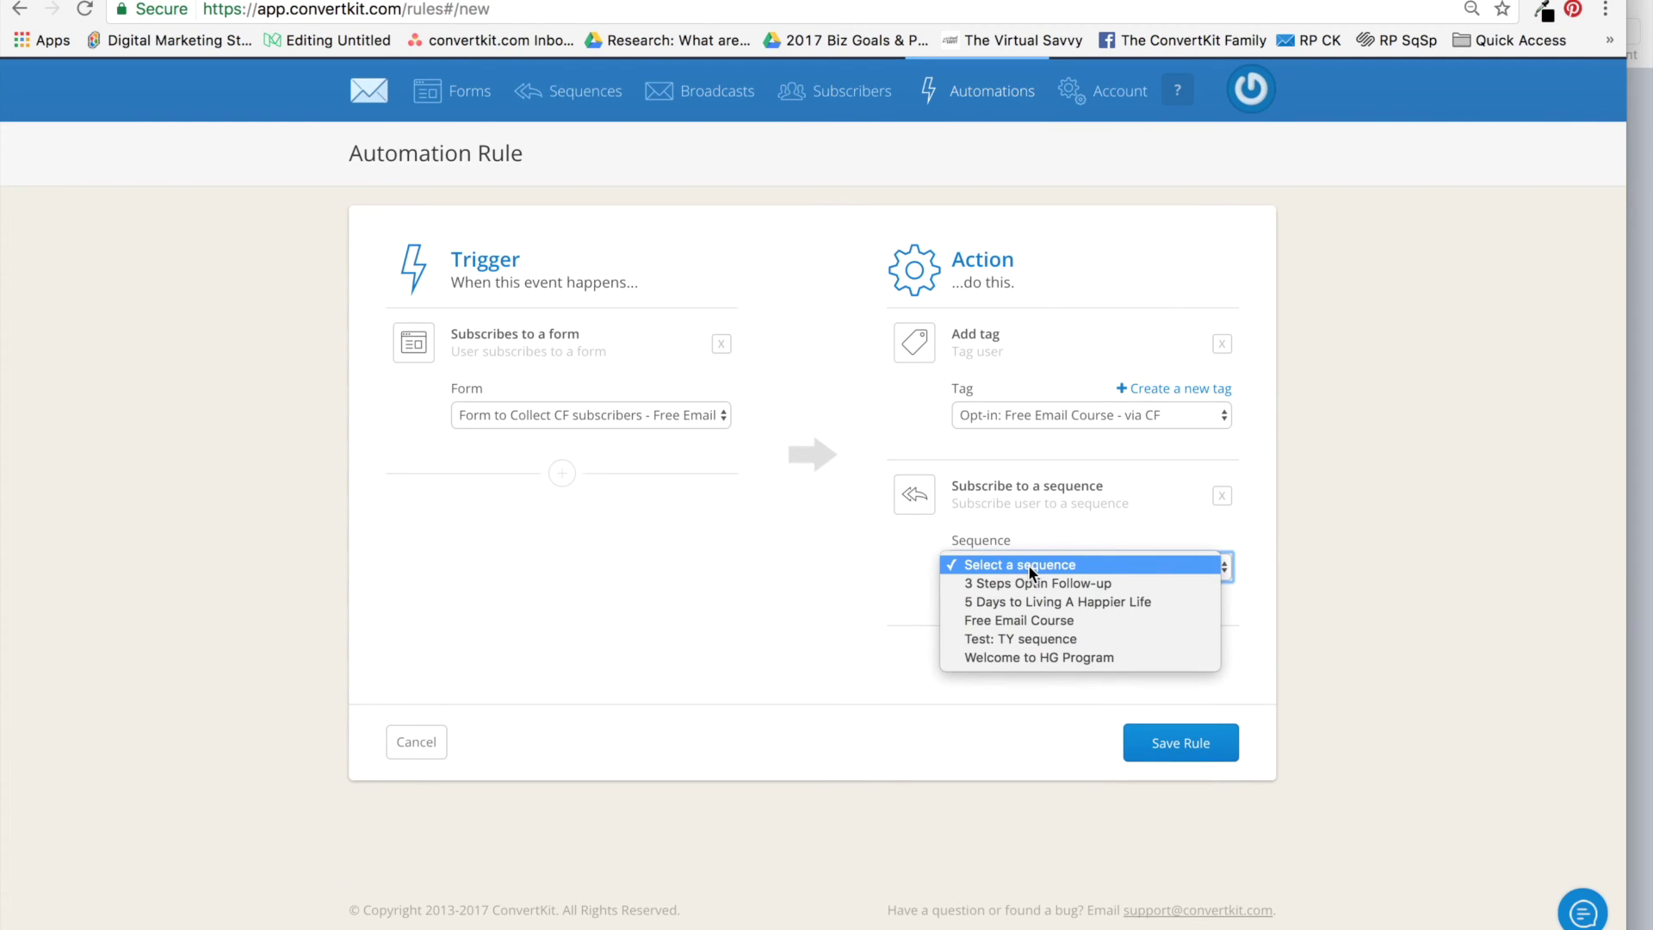
click(1021, 621)
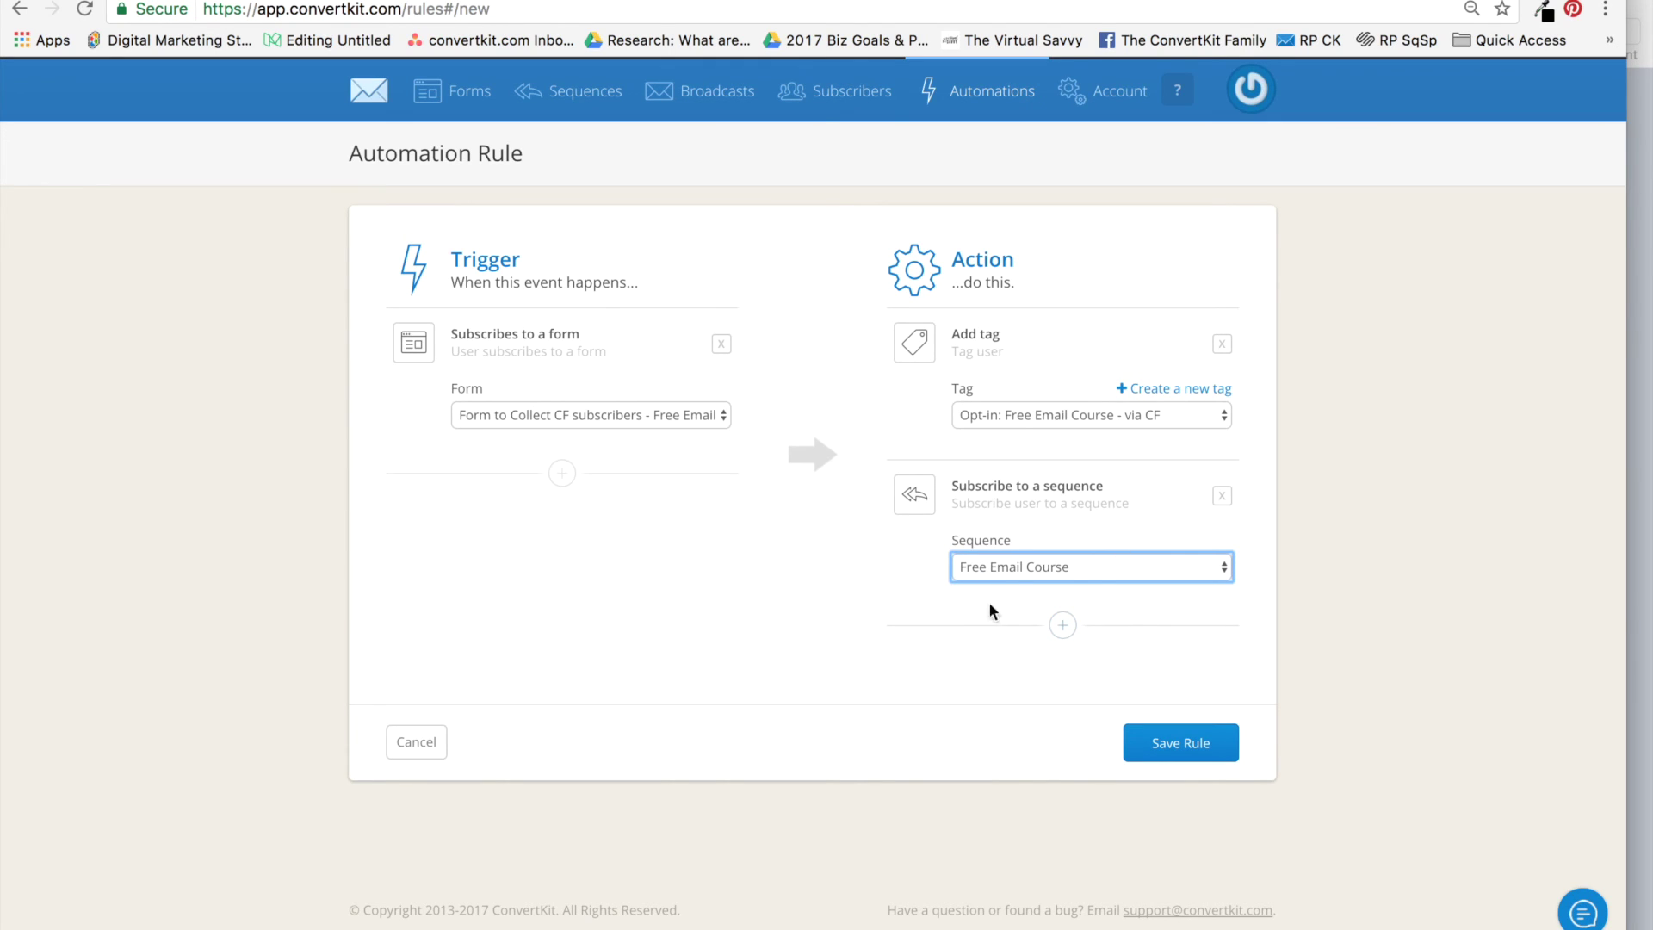
click(1222, 497)
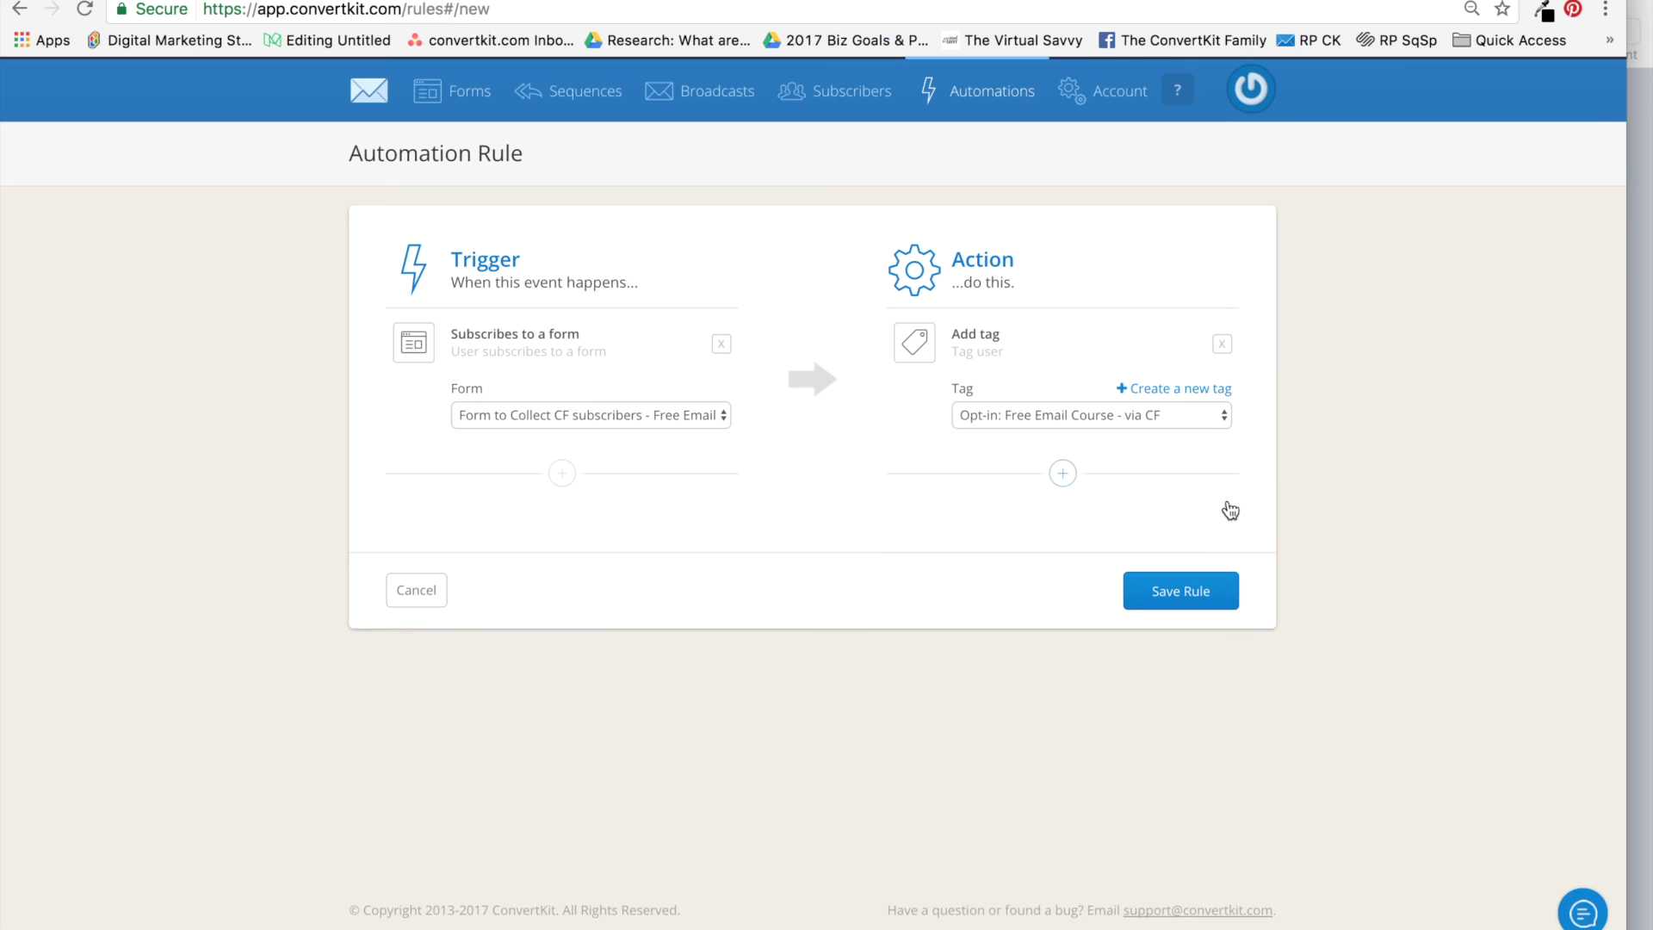
click(1181, 593)
Scroll the Automation Rules list to confirm the Free Email Course form rule is enabled.
scroll(1083, 699, down, 20)
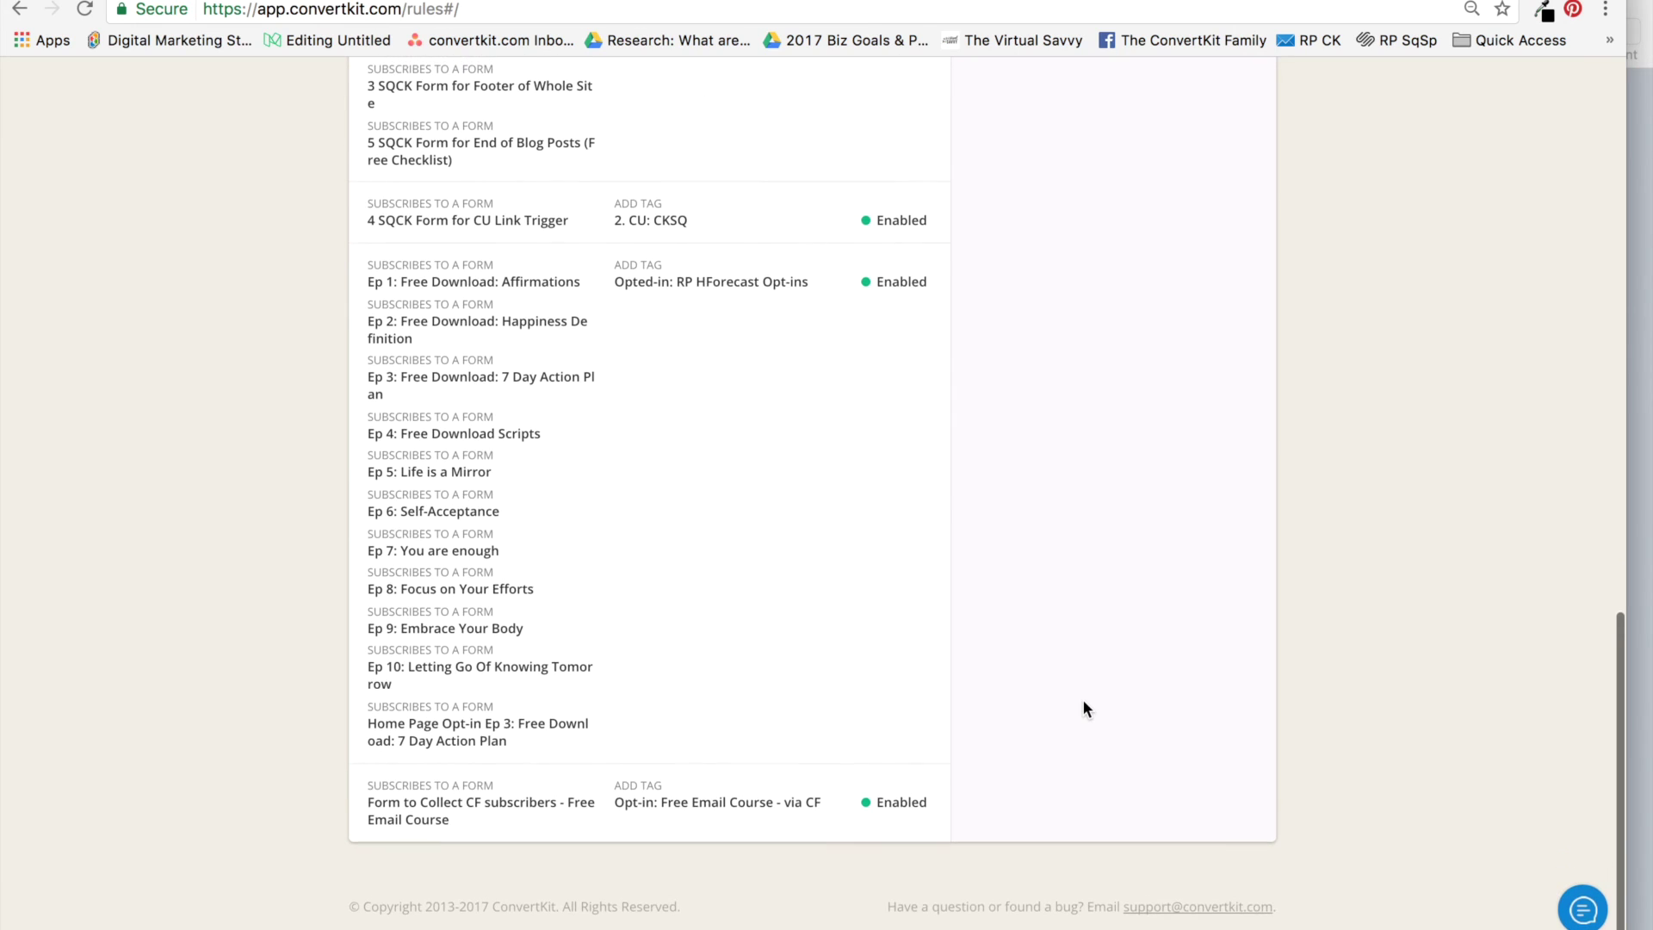